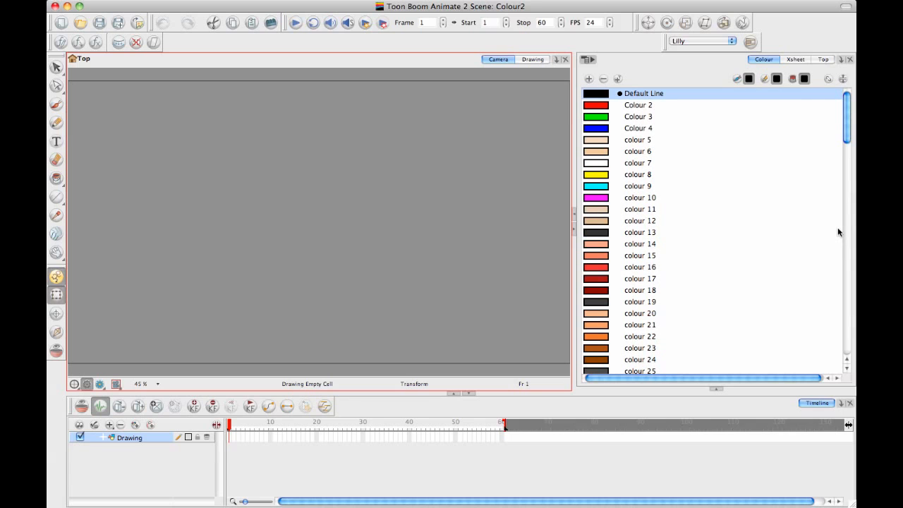
# Brush a closed, wavy-edged outline in colour 22 near the middle of frame 1 and fill its interior with the same colour
pyautogui.scroll(-5, 710, 232)
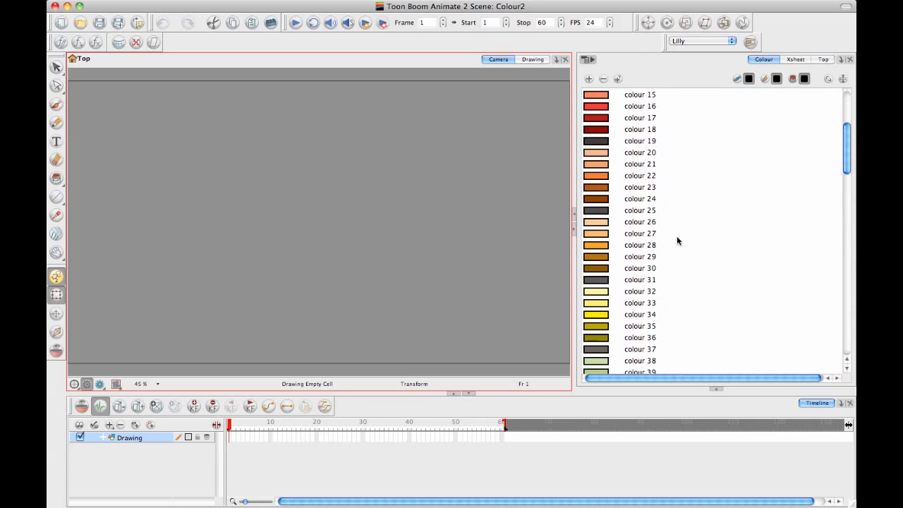
pyautogui.click(596, 175)
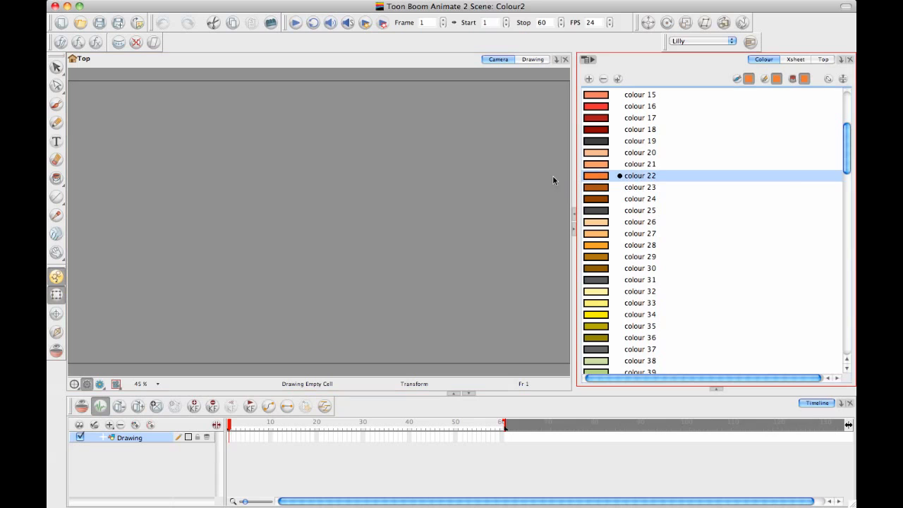
pyautogui.click(56, 103)
pyautogui.moveTo(324, 120)
pyautogui.mouseDown()
pyautogui.moveTo(288, 220)
pyautogui.moveTo(341, 240)
pyautogui.mouseUp()
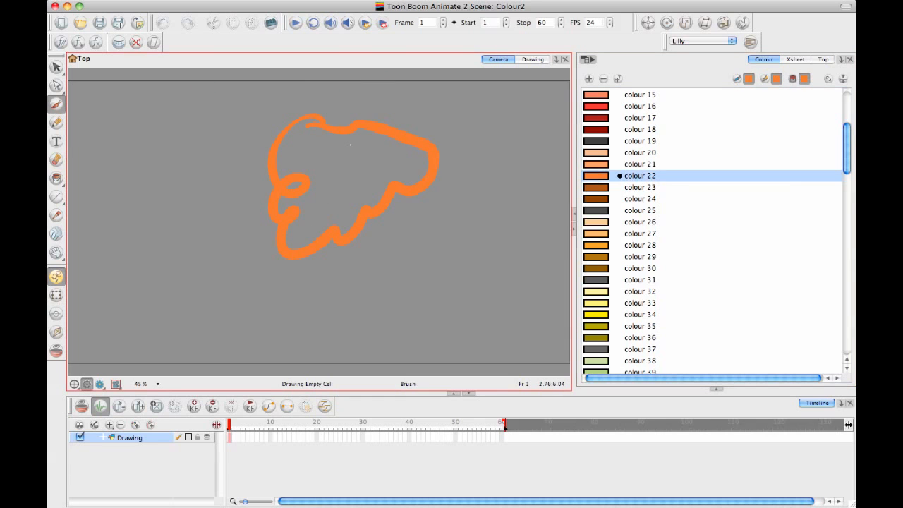
pyautogui.click(57, 177)
pyautogui.click(349, 174)
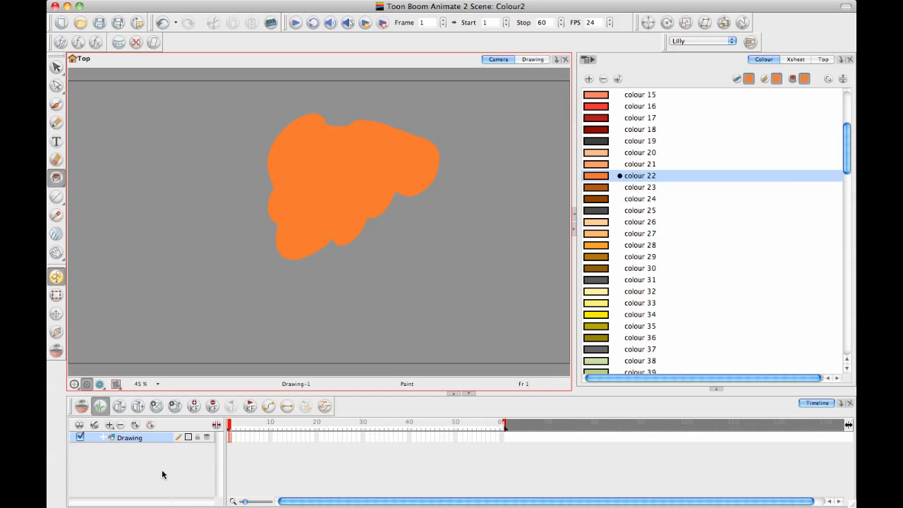
# Add a new drawing layer above the blob's layer and set the Brush to colour 11
pyautogui.click(136, 426)
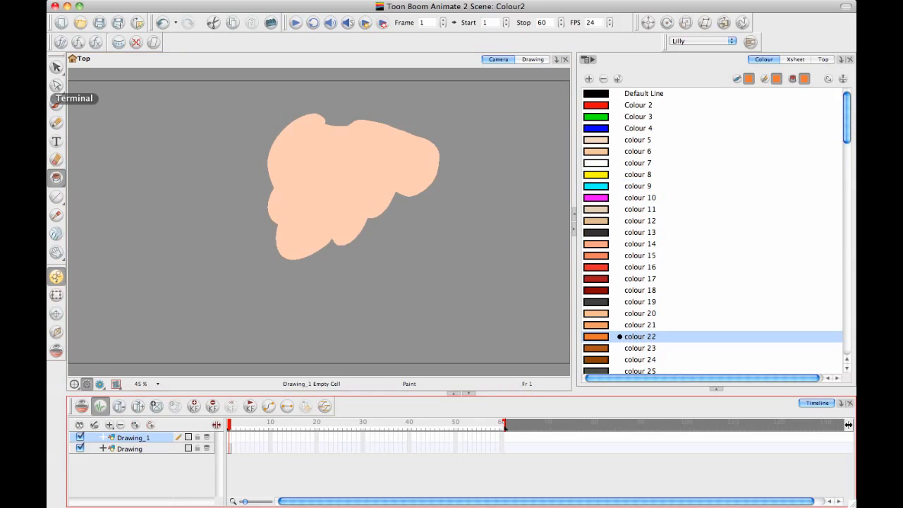
pyautogui.click(56, 105)
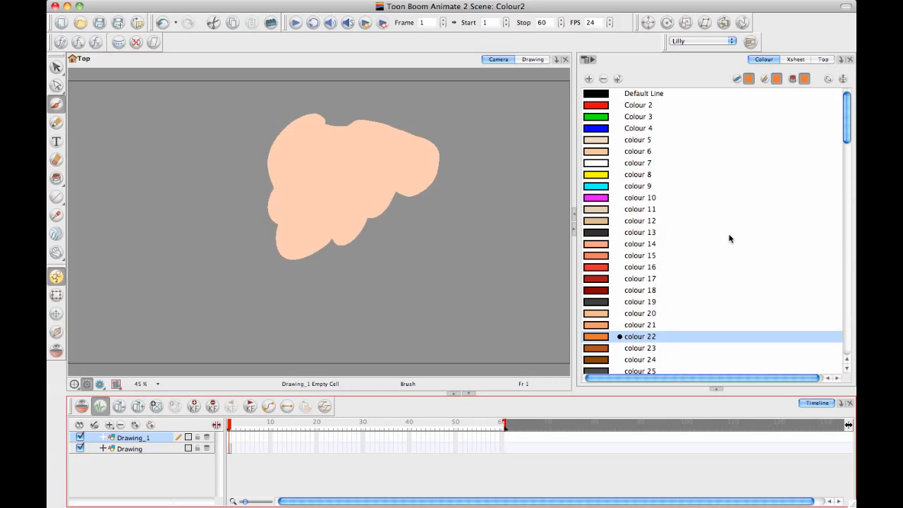
pyautogui.click(596, 210)
pyautogui.moveTo(346, 164)
pyautogui.mouseDown()
pyautogui.moveTo(321, 244)
pyautogui.moveTo(350, 286)
pyautogui.moveTo(370, 218)
pyautogui.mouseUp()
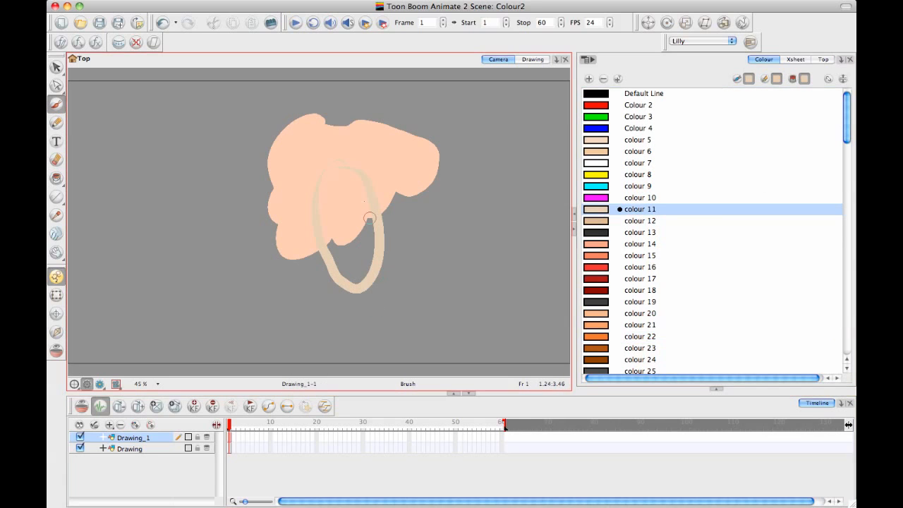
pyautogui.hotkey('ctrl', 'z')
pyautogui.hotkey('ctrl', 'z')
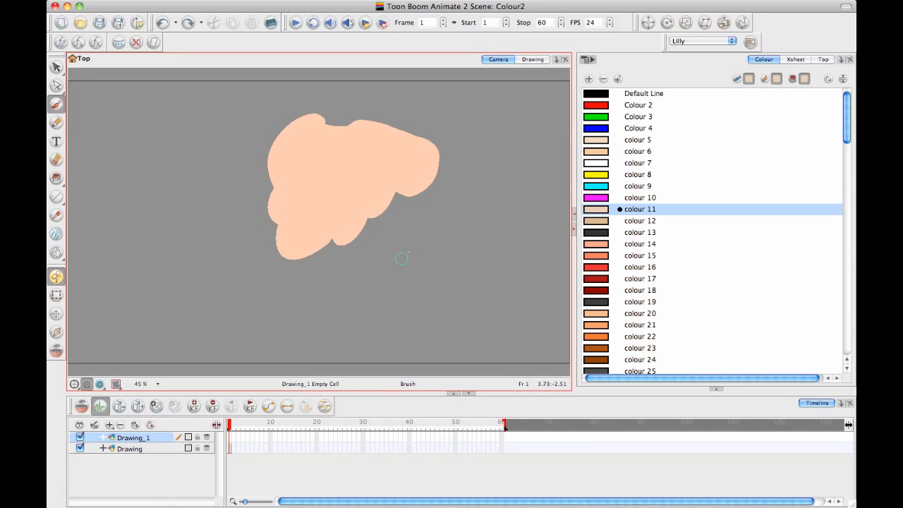
# Brush three separate scribbles on the new layer's frame 1 around the blob, using colour 11, colour 10 and colour 9
pyautogui.moveTo(417, 212)
pyautogui.mouseDown()
pyautogui.moveTo(441, 226)
pyautogui.moveTo(463, 295)
pyautogui.mouseUp()
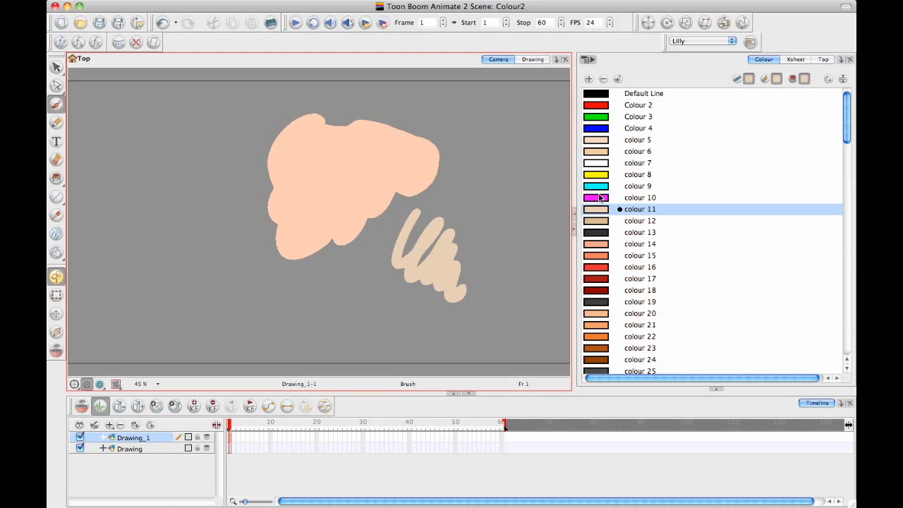
pyautogui.click(601, 199)
pyautogui.moveTo(367, 317); pyautogui.dragTo(310, 321)
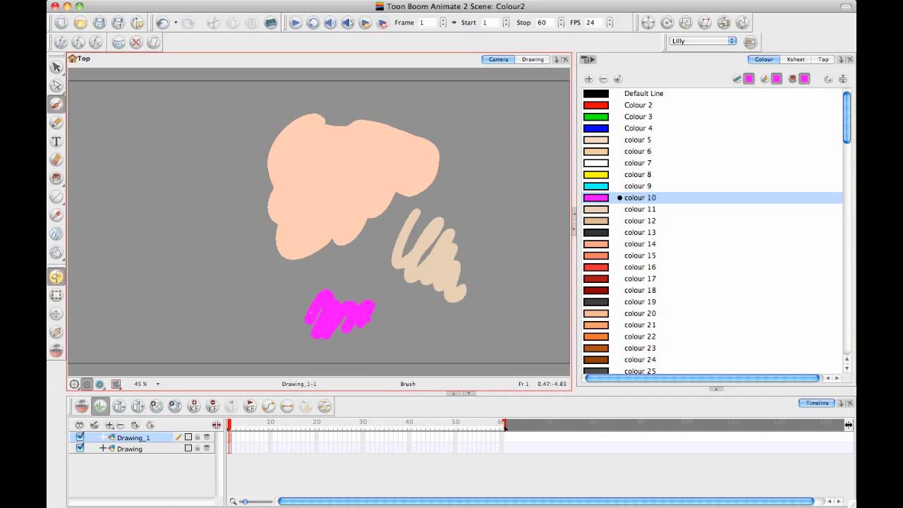
pyautogui.click(605, 188)
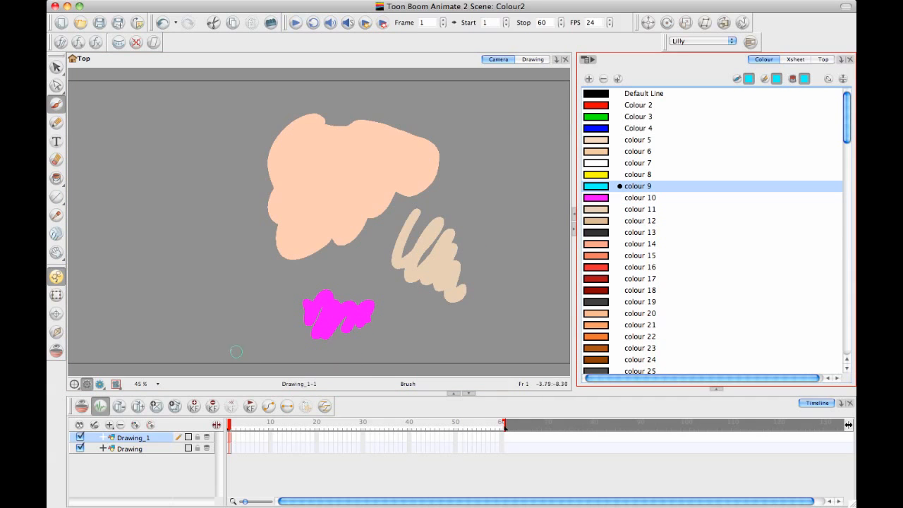
pyautogui.moveTo(240, 340); pyautogui.dragTo(196, 290)
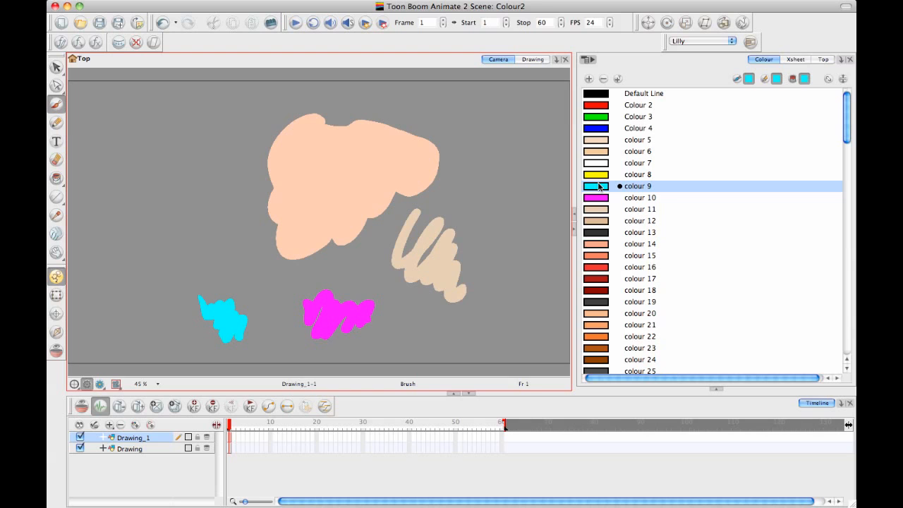
# Brush one colour 9 scribble on each of frames 2 to 5 of Drawing_1, shifting it further right each frame
pyautogui.click(233, 436)
pyautogui.moveTo(163, 154); pyautogui.dragTo(201, 199)
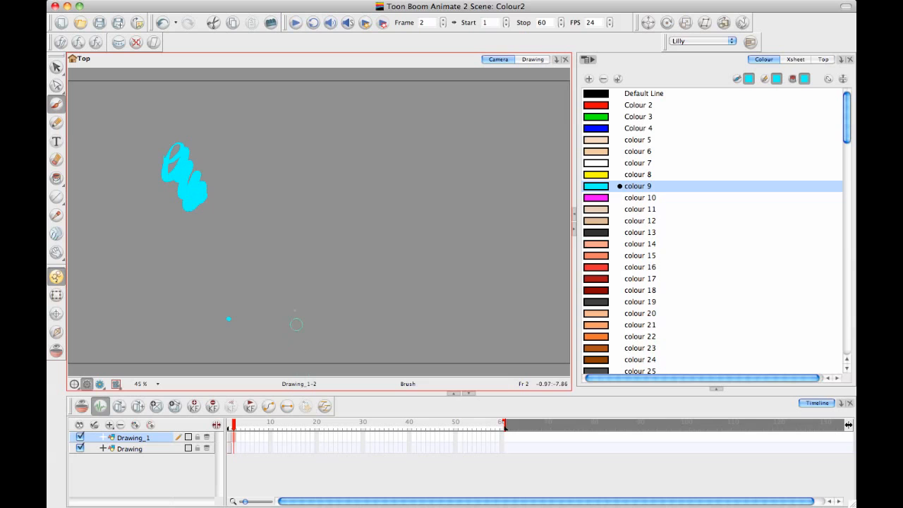
pyautogui.press('.')
pyautogui.moveTo(240, 145); pyautogui.dragTo(244, 239)
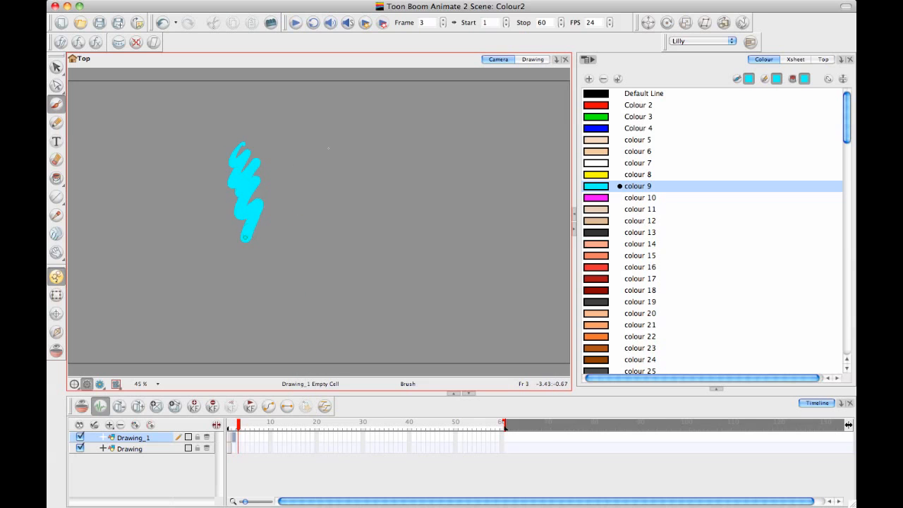
pyautogui.press('.')
pyautogui.moveTo(307, 143)
pyautogui.mouseDown()
pyautogui.moveTo(328, 189)
pyautogui.moveTo(321, 251)
pyautogui.mouseUp()
pyautogui.press('.')
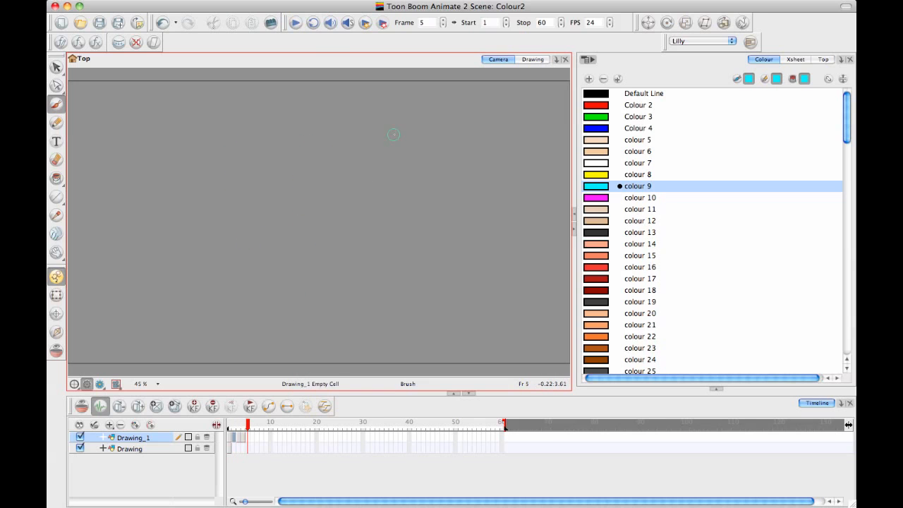
pyautogui.moveTo(398, 133)
pyautogui.mouseDown()
pyautogui.moveTo(396, 231)
pyautogui.moveTo(407, 251)
pyautogui.mouseUp()
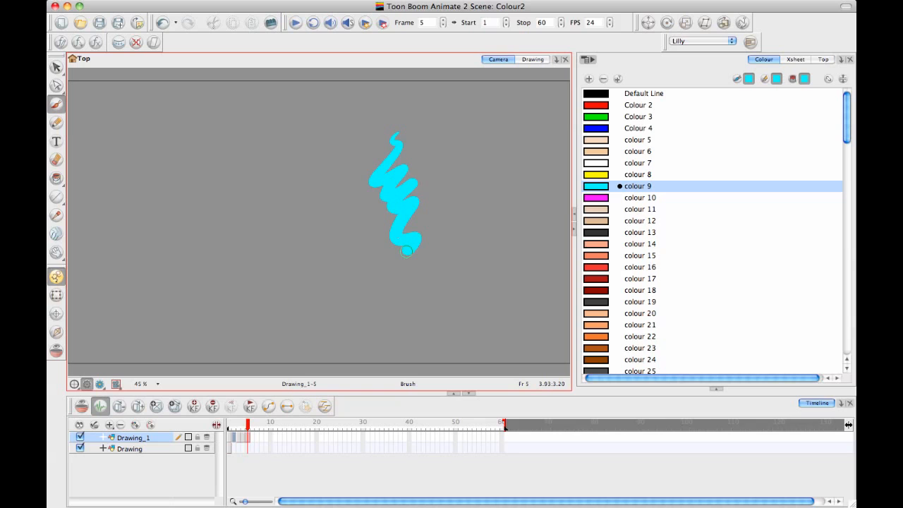
# Step back through the drawings from frame 5 to frame 1 and forward again to review the scribbles
pyautogui.press(',')
pyautogui.press(',')
pyautogui.press(',')
pyautogui.press(',')
pyautogui.press('.')
pyautogui.press('.')
pyautogui.press('.')
pyautogui.press('.')
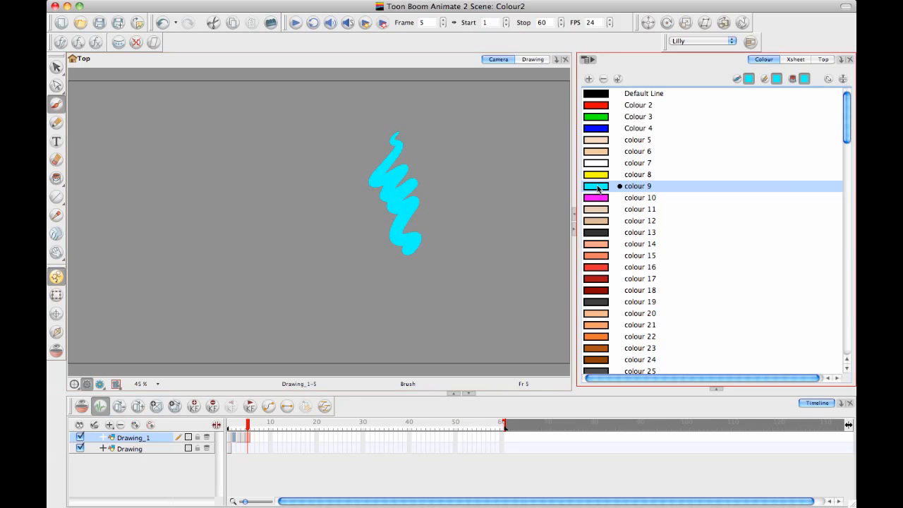
# Edit the colour 9 swatch in the Colour Picker, trying a green and settling on cyan with R 0, G 240, B 255
pyautogui.doubleClick(599, 187)
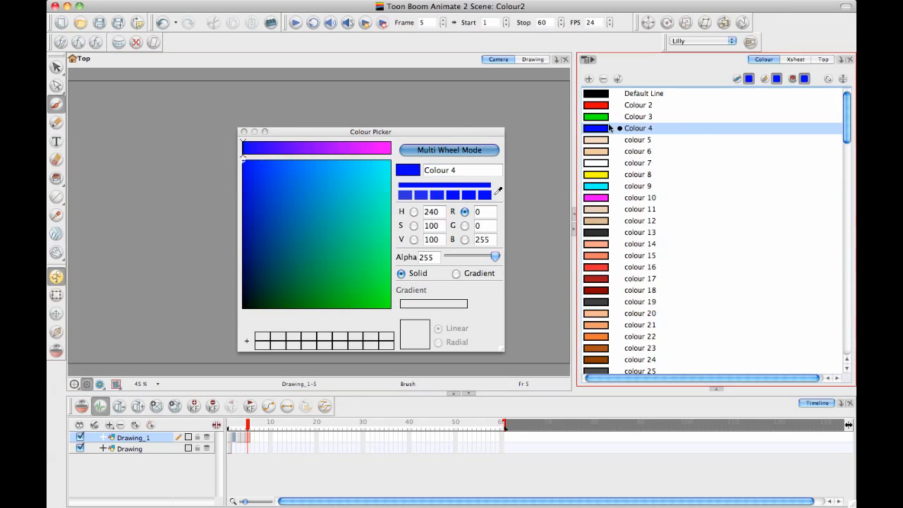
pyautogui.moveTo(450, 137); pyautogui.dragTo(471, 135)
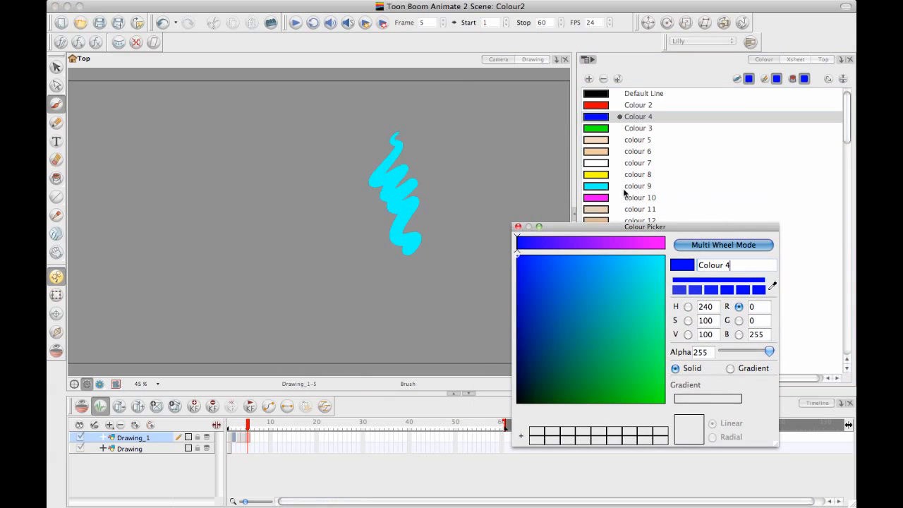
pyautogui.click(595, 188)
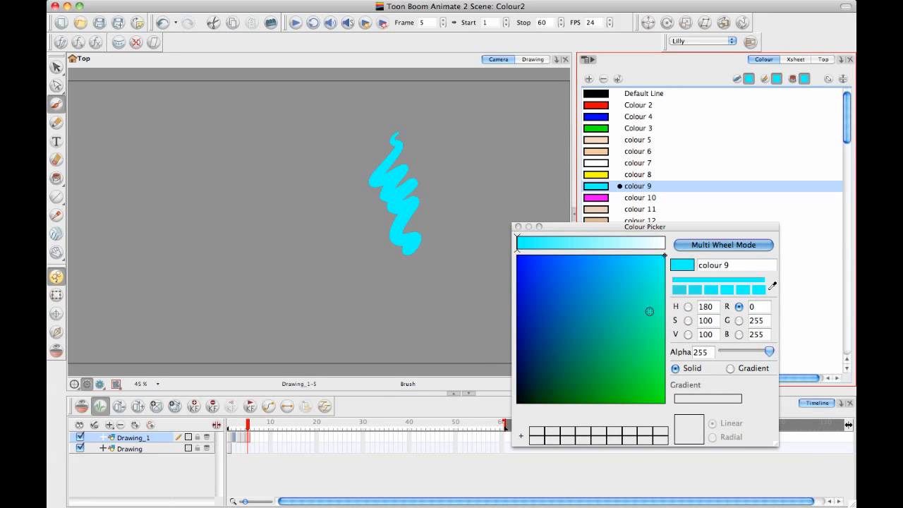
pyautogui.moveTo(572, 286)
pyautogui.mouseDown()
pyautogui.moveTo(581, 308)
pyautogui.moveTo(538, 336)
pyautogui.moveTo(597, 260)
pyautogui.moveTo(557, 308)
pyautogui.moveTo(557, 353)
pyautogui.moveTo(537, 269)
pyautogui.moveTo(612, 268)
pyautogui.moveTo(638, 341)
pyautogui.moveTo(550, 317)
pyautogui.moveTo(609, 287)
pyautogui.moveTo(633, 352)
pyautogui.mouseUp()
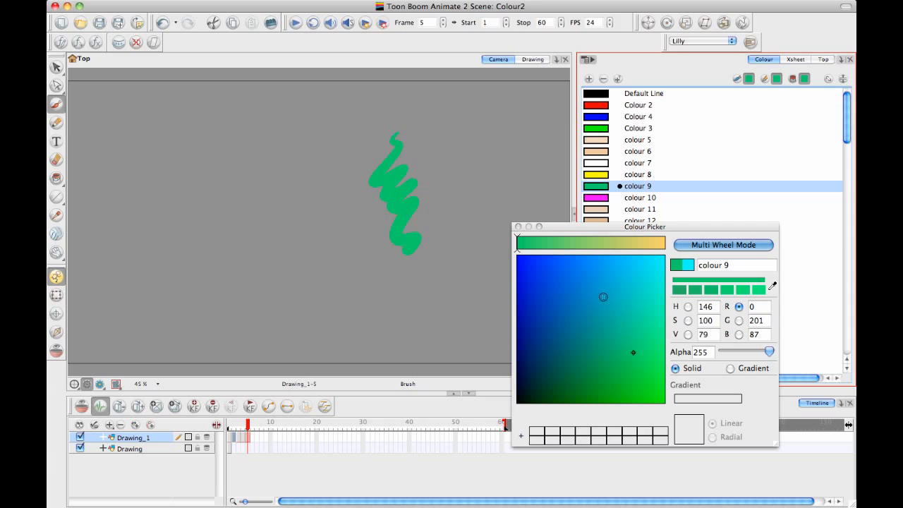
pyautogui.moveTo(637, 282); pyautogui.dragTo(657, 252)
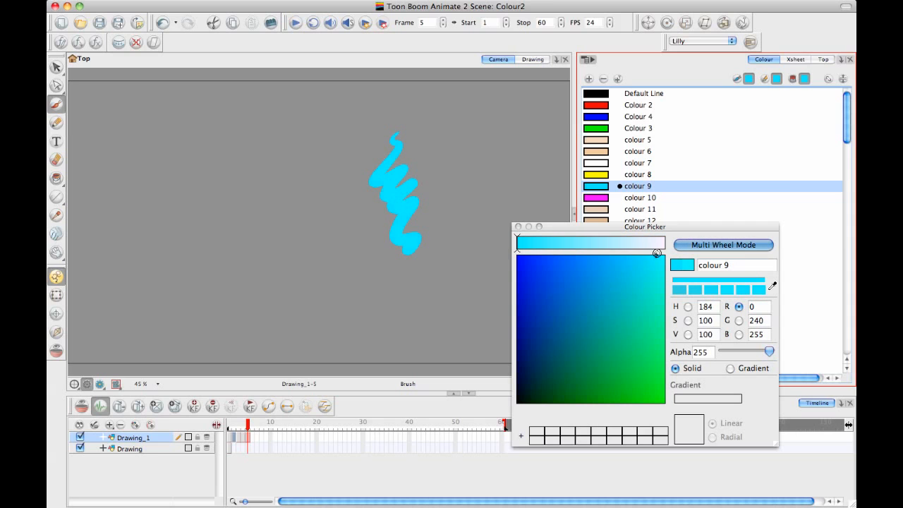
pyautogui.click(518, 226)
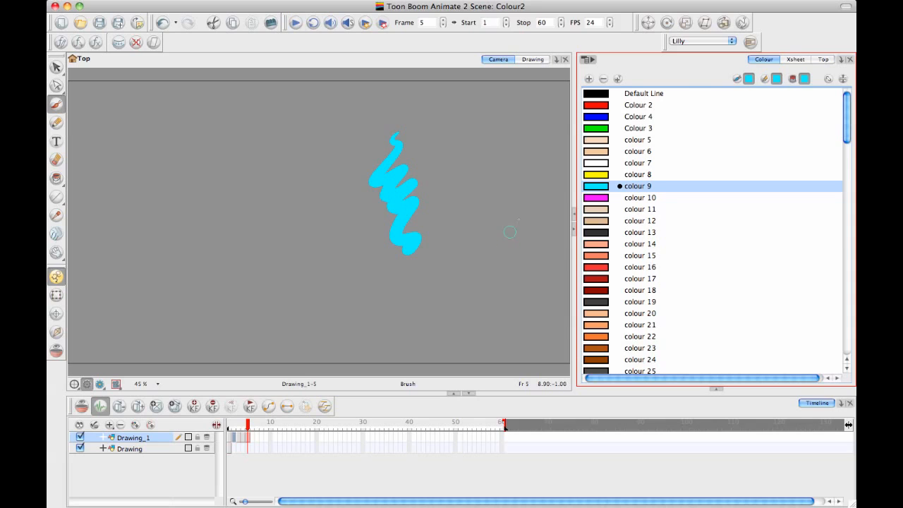
# Brush a black curve and a scribble above its upper end on frame 5 using the Default Line colour
pyautogui.click(598, 93)
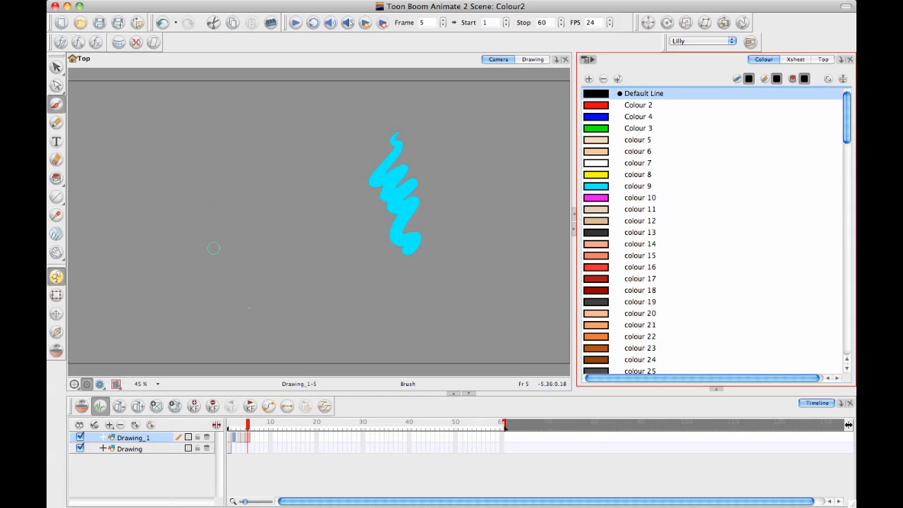
pyautogui.moveTo(217, 260); pyautogui.dragTo(304, 321)
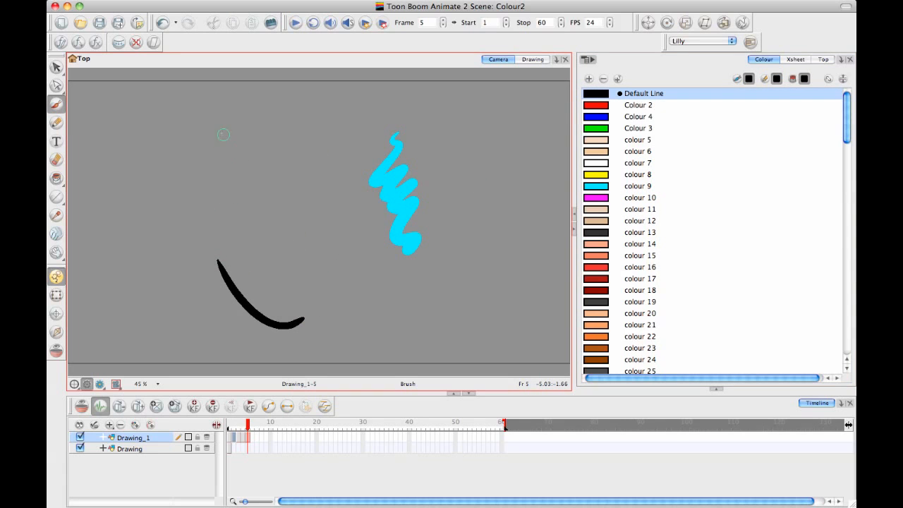
pyautogui.moveTo(221, 199)
pyautogui.mouseDown()
pyautogui.moveTo(209, 275)
pyautogui.moveTo(198, 214)
pyautogui.moveTo(216, 223)
pyautogui.mouseUp()
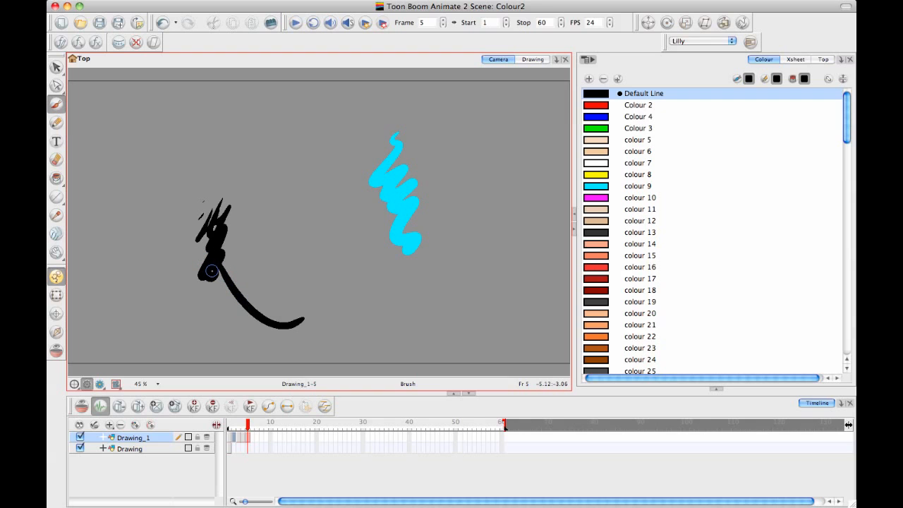
# Try out other colours on the Default Line swatch in the Colour Picker and return it to black
pyautogui.click(598, 95)
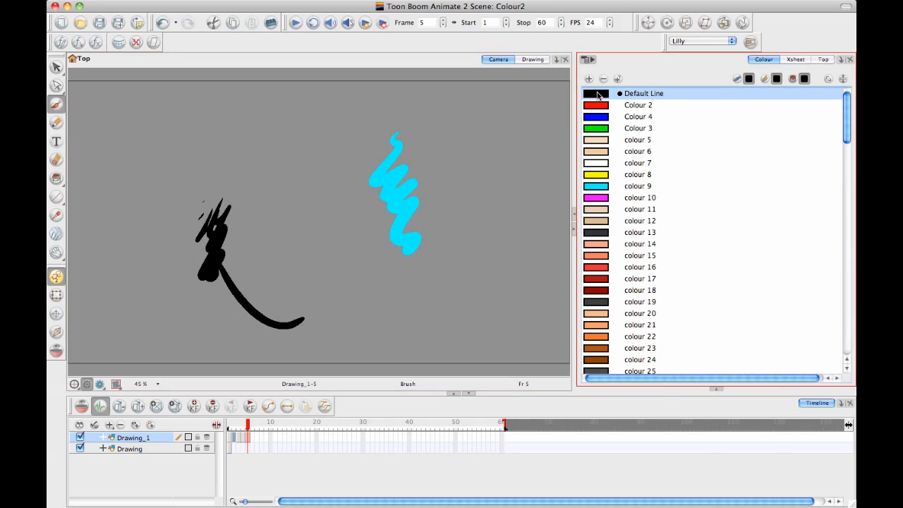
pyautogui.doubleClick(598, 95)
pyautogui.moveTo(578, 274)
pyautogui.mouseDown()
pyautogui.moveTo(570, 293)
pyautogui.moveTo(625, 357)
pyautogui.moveTo(551, 268)
pyautogui.moveTo(576, 338)
pyautogui.moveTo(607, 369)
pyautogui.moveTo(548, 400)
pyautogui.moveTo(518, 403)
pyautogui.mouseUp()
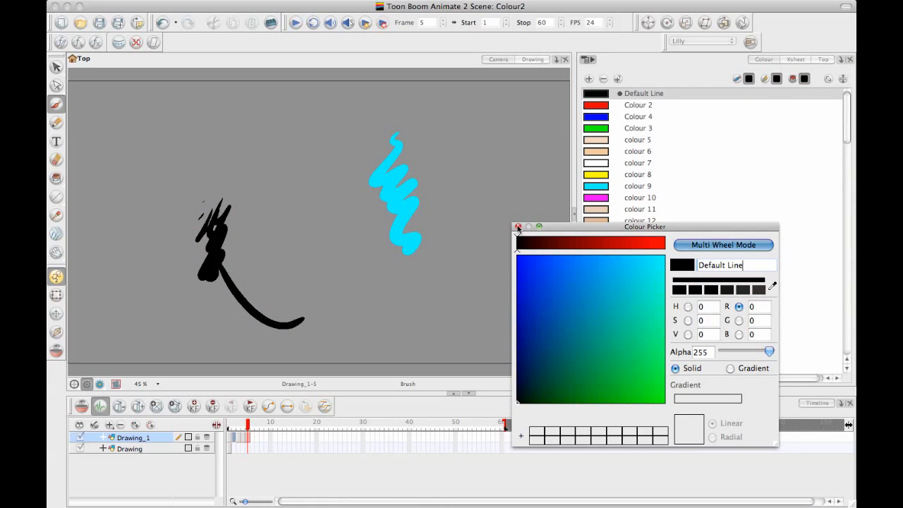
pyautogui.click(518, 227)
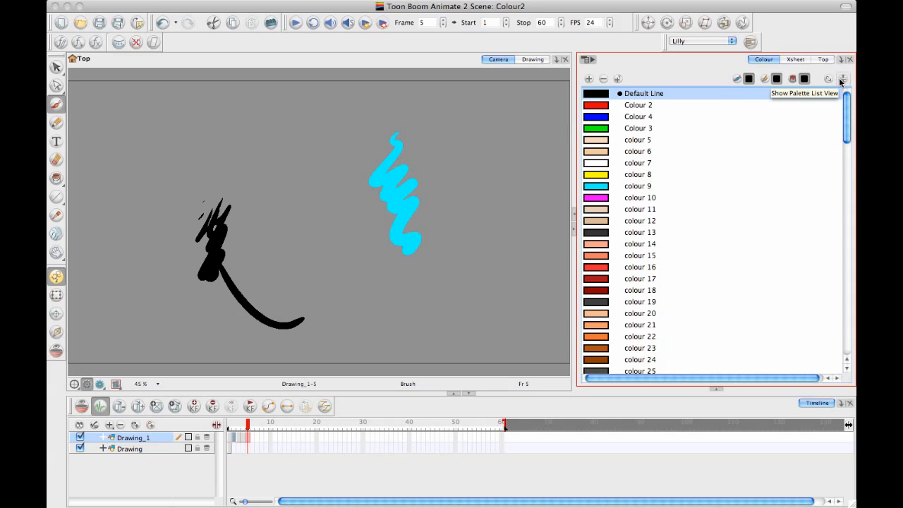
# Show the palette list and create a new palette named Character1
pyautogui.click(841, 80)
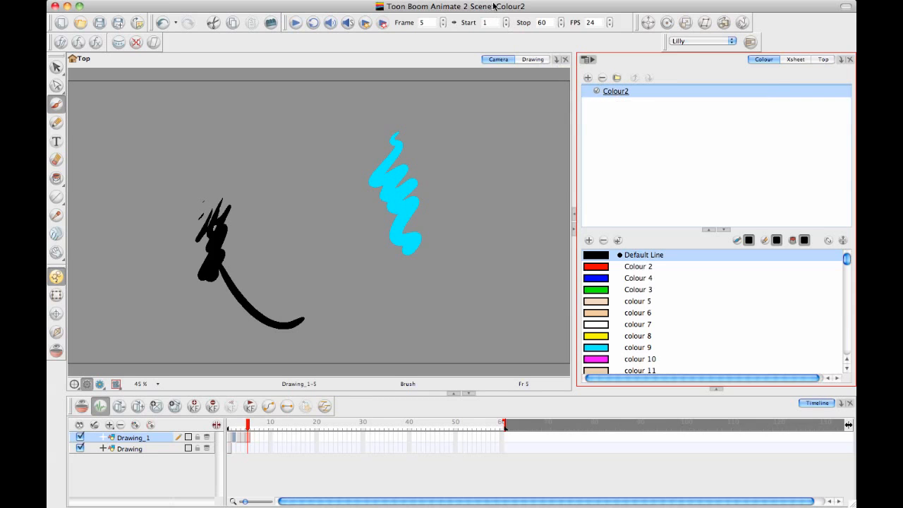
pyautogui.click(587, 79)
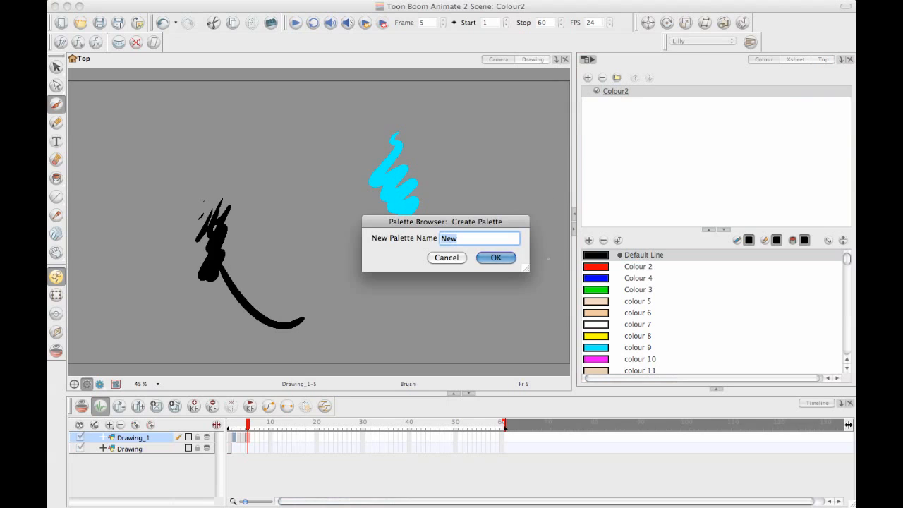
pyautogui.write('Character1')
pyautogui.press('Return')
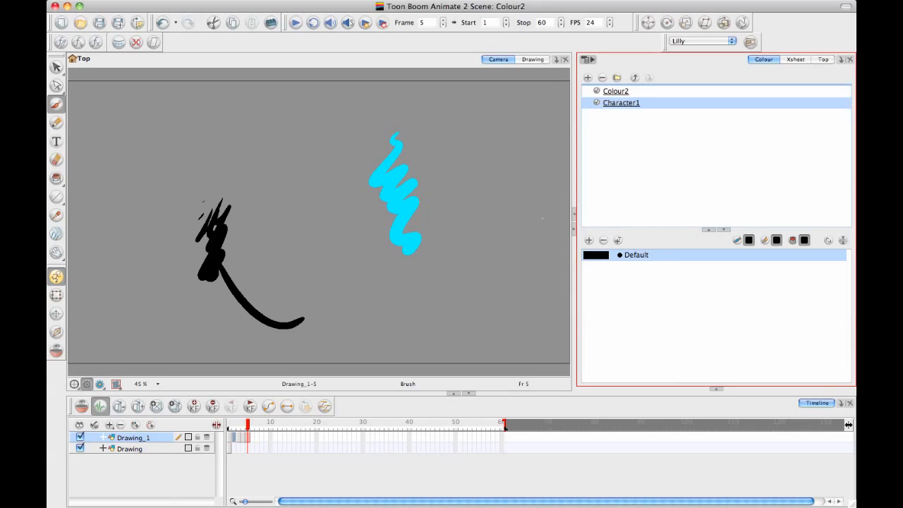
# Add a new colour to the Character1 palette and set it to cream with R 222, G 216, B 181
pyautogui.click(589, 240)
pyautogui.doubleClick(598, 268)
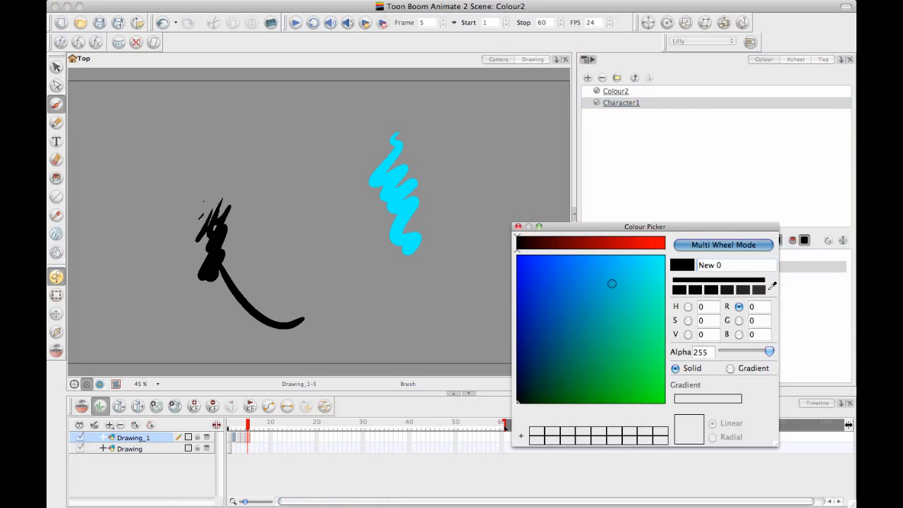
pyautogui.moveTo(618, 225); pyautogui.dragTo(515, 215)
pyautogui.click(588, 324)
pyautogui.moveTo(475, 237); pyautogui.dragTo(554, 234)
pyautogui.click(441, 372)
pyautogui.moveTo(441, 372)
pyautogui.mouseDown()
pyautogui.moveTo(431, 355)
pyautogui.moveTo(439, 357)
pyautogui.mouseUp()
pyautogui.click(612, 281)
pyautogui.moveTo(658, 219); pyautogui.dragTo(537, 227)
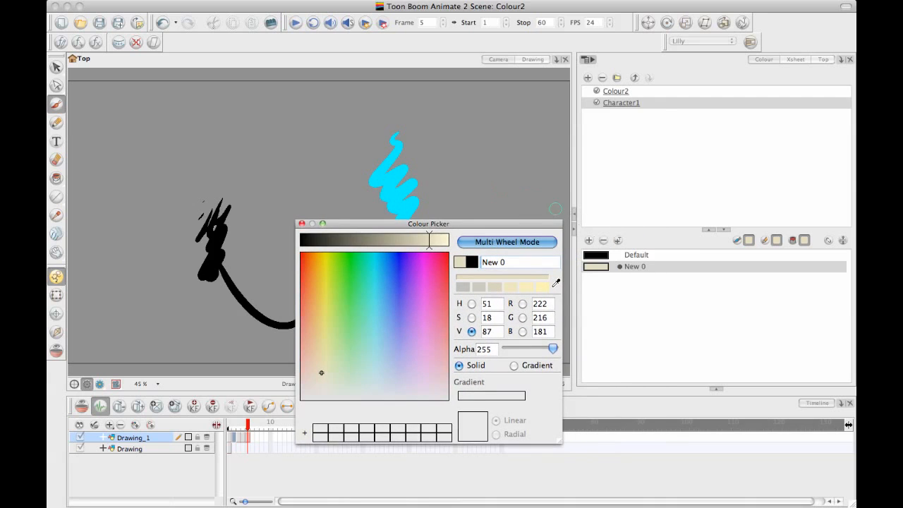
# Add a second new colour to Character1 and set it to dark green with R 52, G 66, B 27
pyautogui.click(590, 240)
pyautogui.moveTo(346, 351); pyautogui.dragTo(336, 313)
pyautogui.moveTo(429, 240); pyautogui.dragTo(340, 240)
# Add a third new colour to Character1 and set it to brown with R 78, G 52, B 25
pyautogui.click(589, 240)
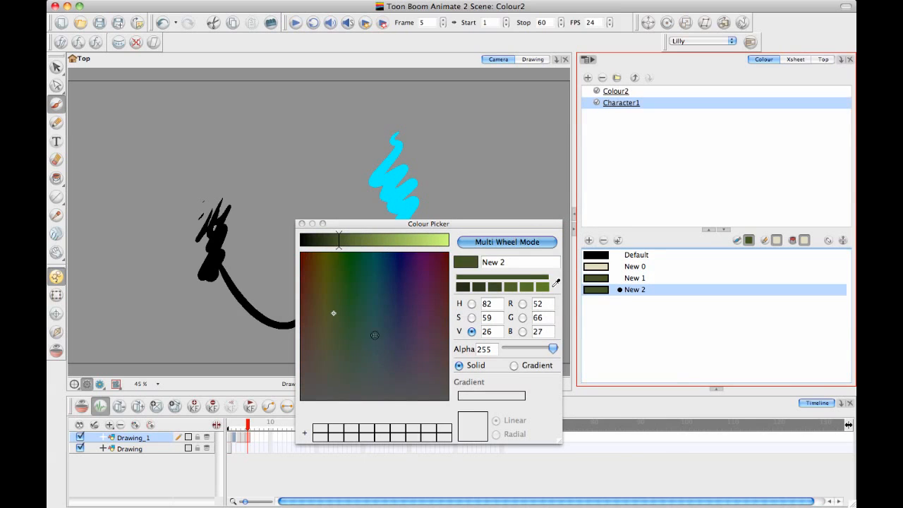
pyautogui.click(313, 300)
pyautogui.moveTo(336, 235); pyautogui.dragTo(346, 238)
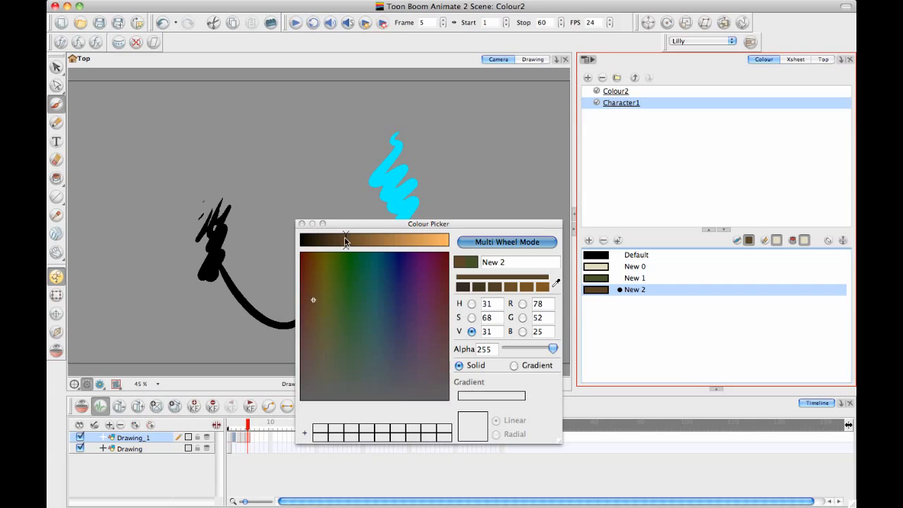
pyautogui.click(301, 223)
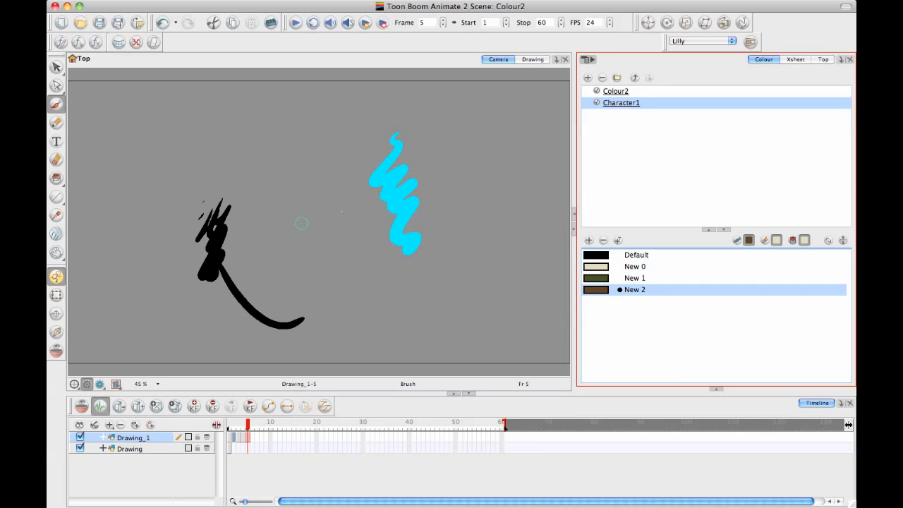
# Rename the four Character1 swatches, in list order, as line, skin, eye and hair
pyautogui.click(641, 255)
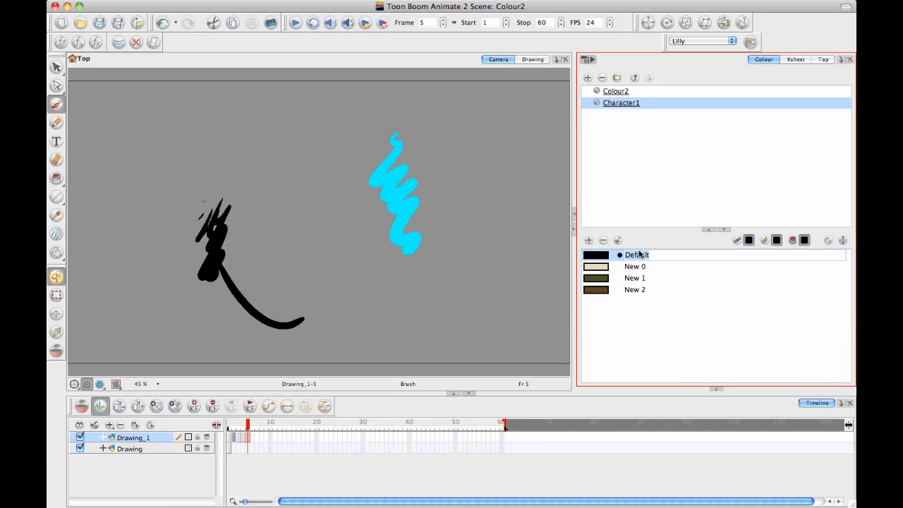
pyautogui.write('line')
pyautogui.press('Return')
pyautogui.write('skin')
pyautogui.press('Return')
pyautogui.write('eye')
pyautogui.press('Return')
pyautogui.write('hair')
pyautogui.press('Return')
pyautogui.press('Return')
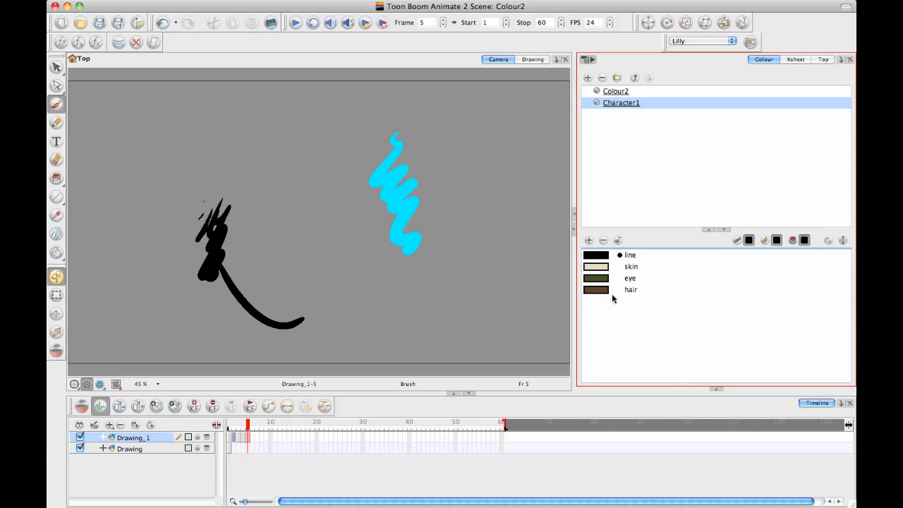
# Add another black colour to the Character1 palette, based on the line swatch, and name it pupil
pyautogui.click(601, 257)
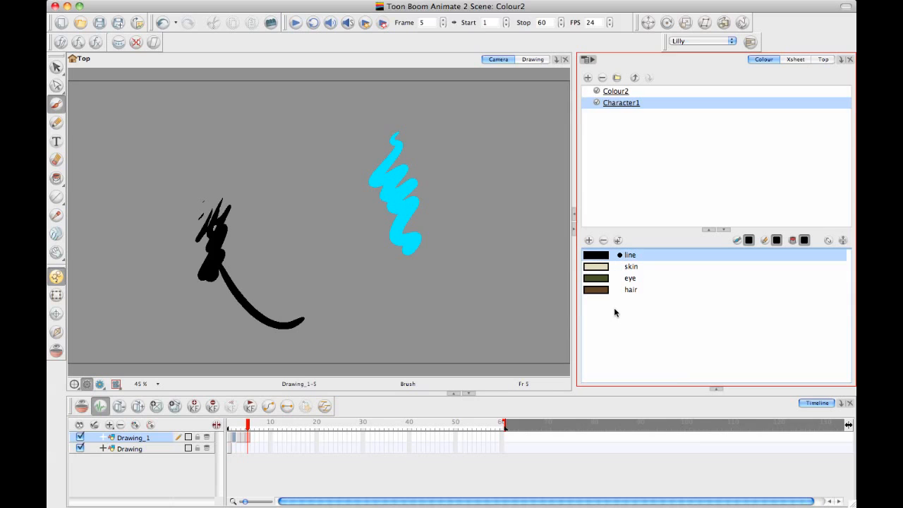
pyautogui.click(590, 241)
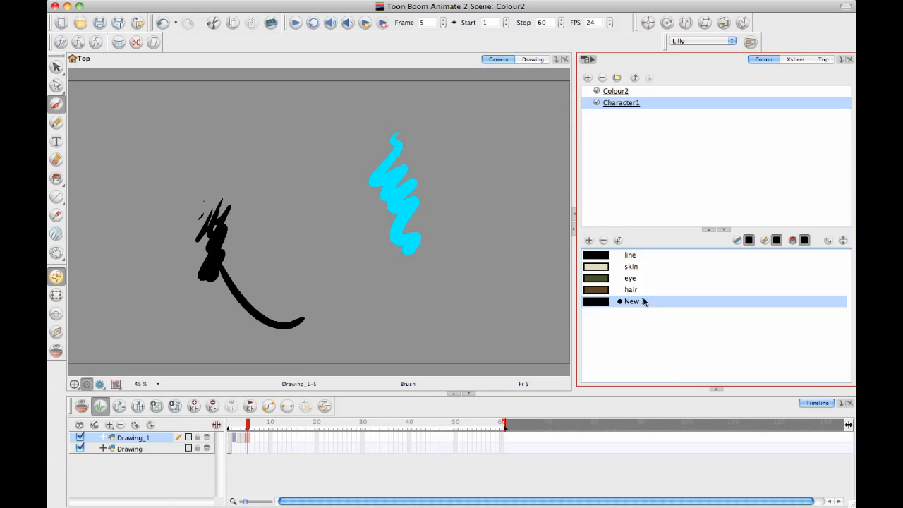
pyautogui.doubleClick(636, 302)
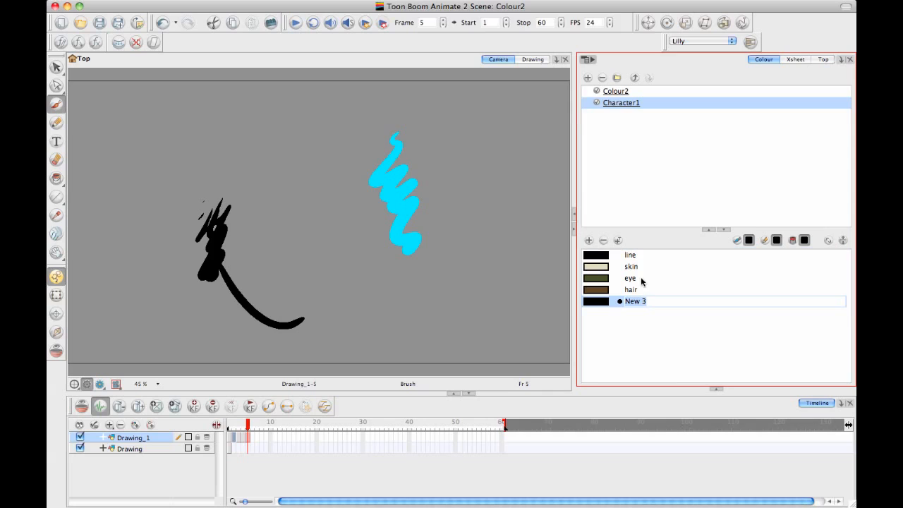
pyautogui.write('pupil')
pyautogui.press('Tab')
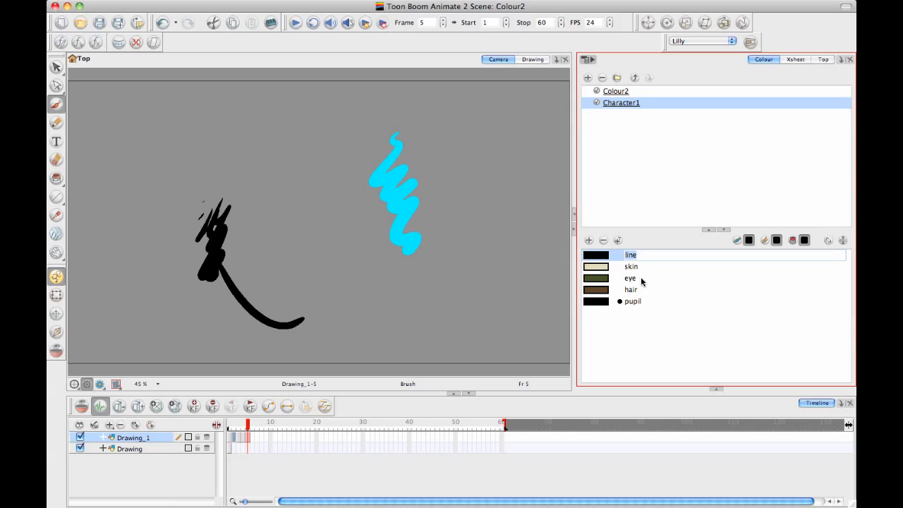
# Paint a wavy black stroke between the existing scribbles and a small round dot in the pupil colour beside it
pyautogui.moveTo(283, 162)
pyautogui.mouseDown()
pyautogui.moveTo(299, 242)
pyautogui.moveTo(343, 310)
pyautogui.mouseUp()
pyautogui.click(606, 301)
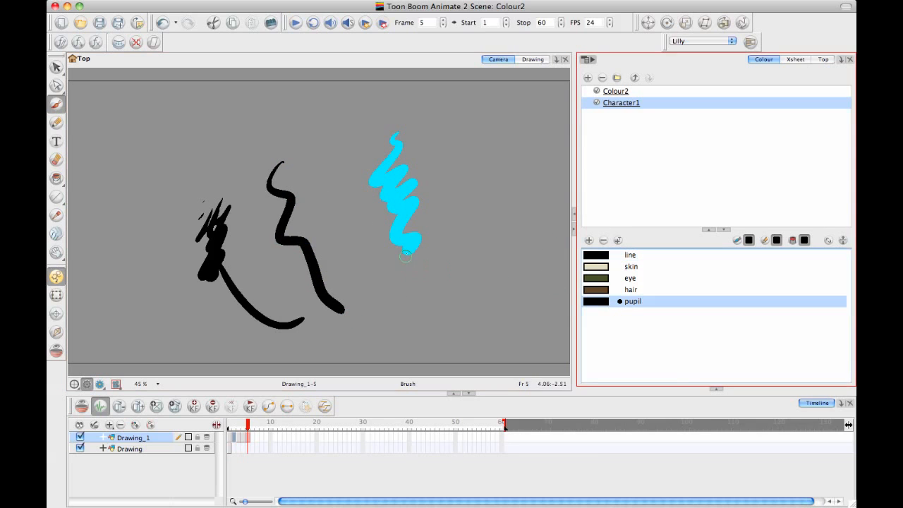
pyautogui.moveTo(343, 256); pyautogui.dragTo(351, 263)
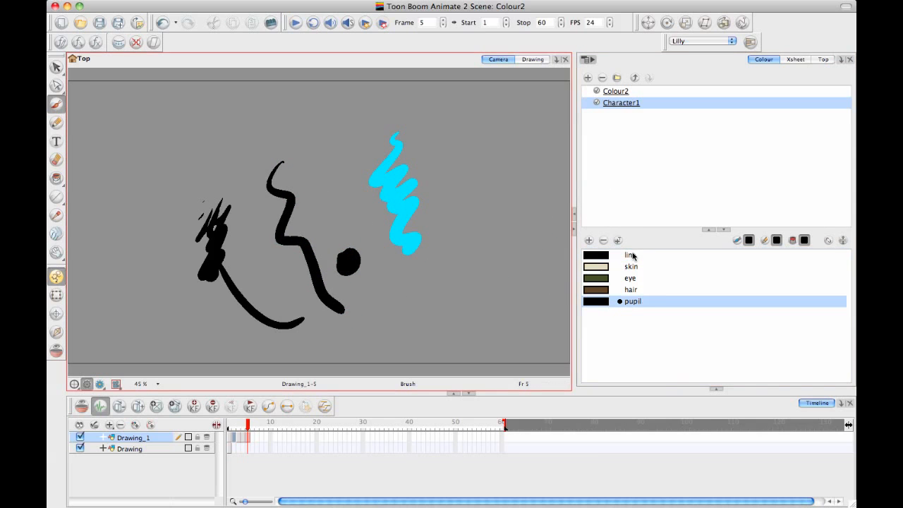
# Set the line swatch to pale green with R 141, G 180, B 131
pyautogui.click(604, 257)
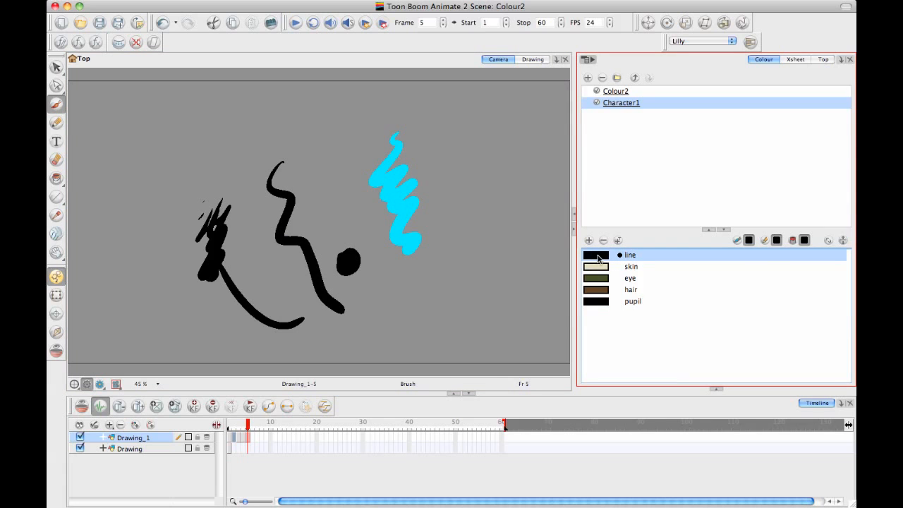
pyautogui.doubleClick(597, 258)
pyautogui.moveTo(494, 220); pyautogui.dragTo(643, 193)
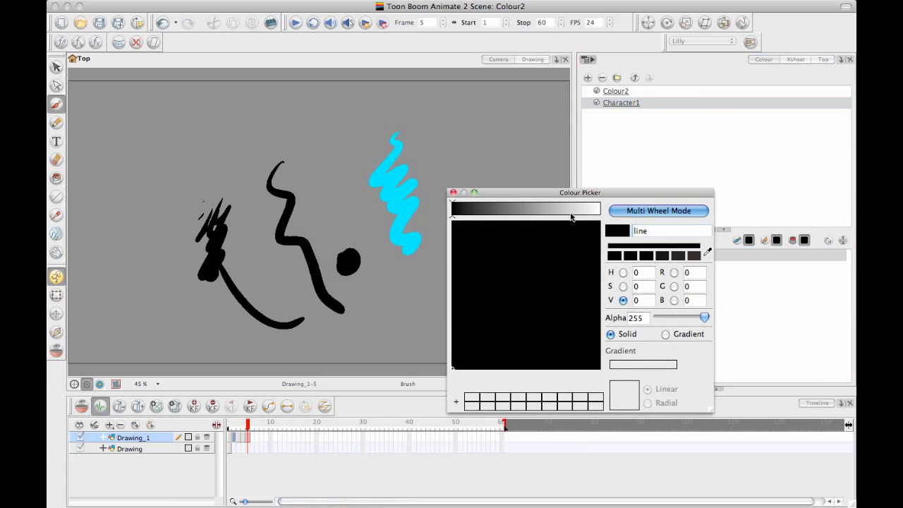
pyautogui.click(497, 329)
pyautogui.moveTo(521, 212); pyautogui.dragTo(515, 381)
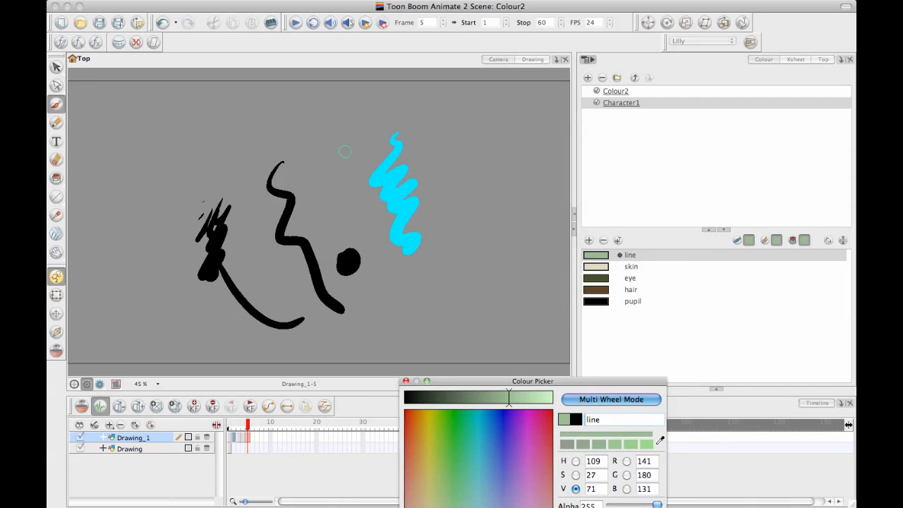
# Paint a zigzag scribble in the line colour beside the cyan one and set the line swatch back to black
pyautogui.moveTo(522, 381); pyautogui.dragTo(548, 344)
pyautogui.moveTo(444, 196); pyautogui.dragTo(459, 279)
pyautogui.moveTo(579, 344); pyautogui.dragTo(596, 308)
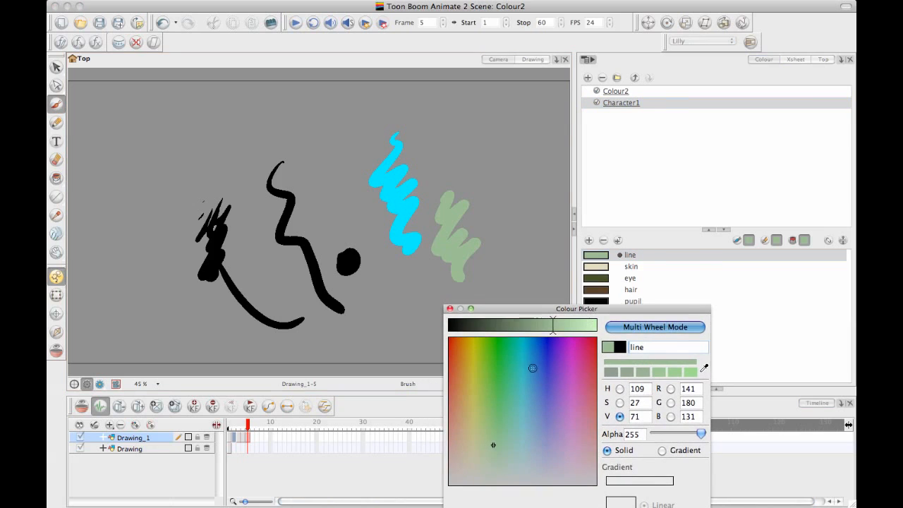
pyautogui.moveTo(504, 331)
pyautogui.mouseDown()
pyautogui.moveTo(432, 332)
pyautogui.moveTo(490, 325)
pyautogui.moveTo(373, 346)
pyautogui.mouseUp()
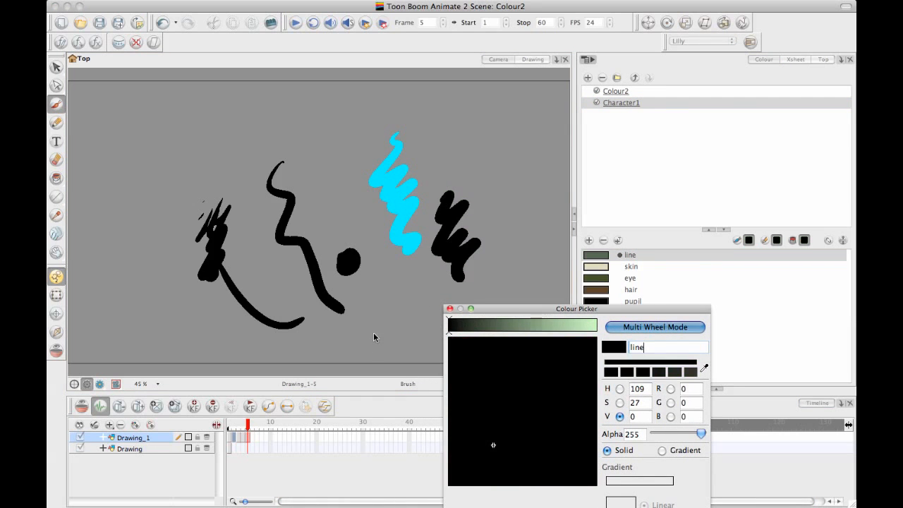
pyautogui.click(450, 308)
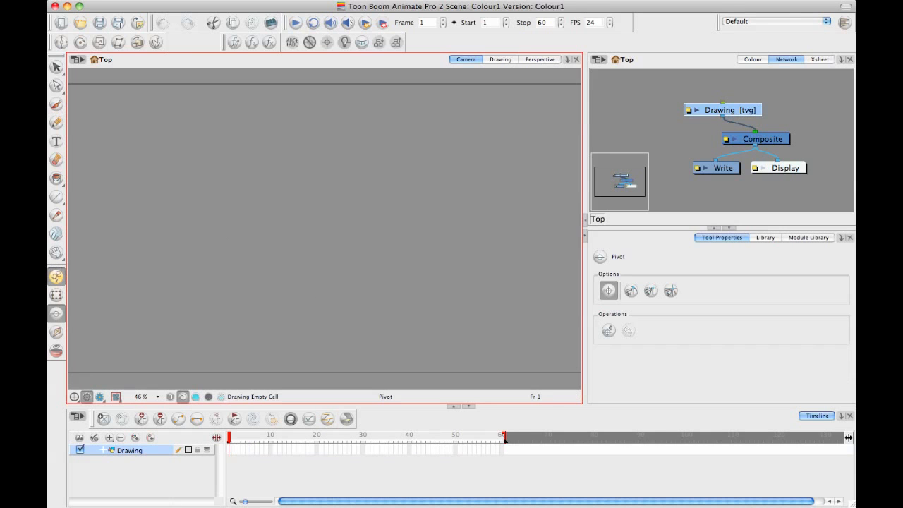
# In Animate Pro 2, show the Colour view at full height together with its palette list
pyautogui.click(753, 61)
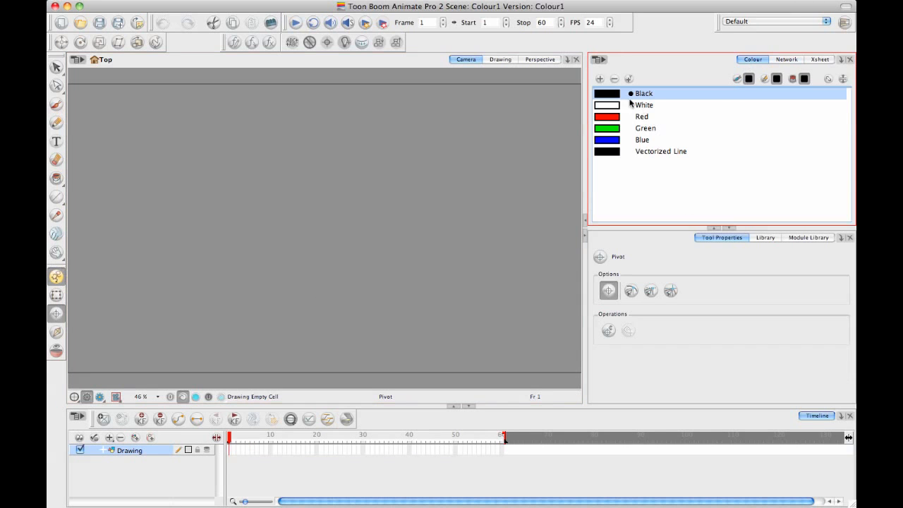
pyautogui.click(732, 229)
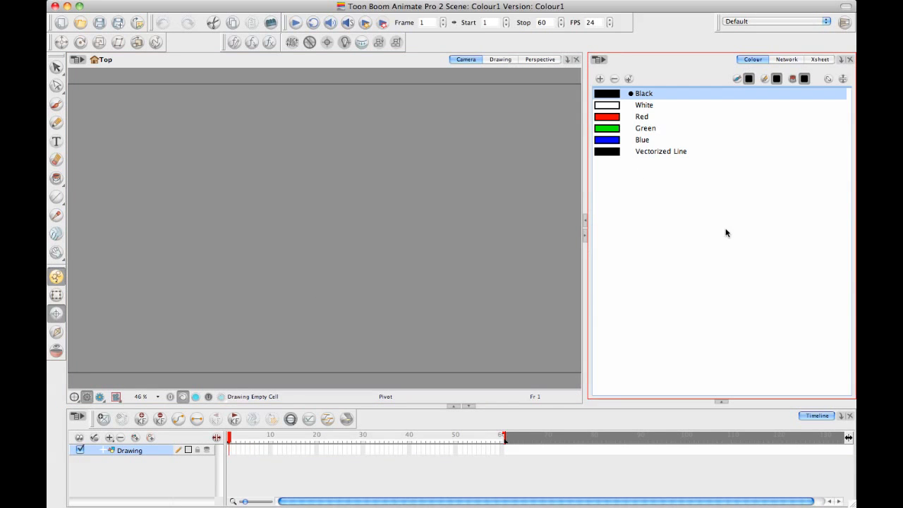
pyautogui.click(844, 79)
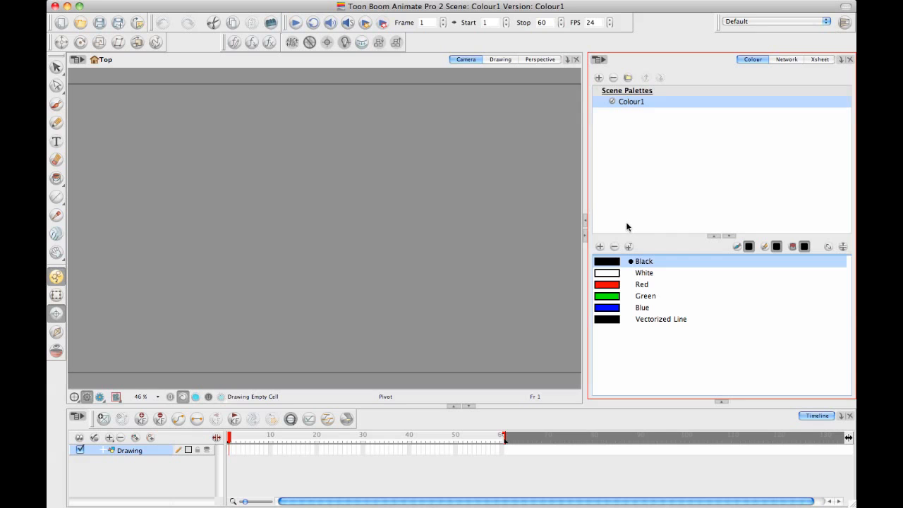
# Create a scene palette named Character1 and paint a black zigzag with its Default colour using the Brush
pyautogui.click(599, 78)
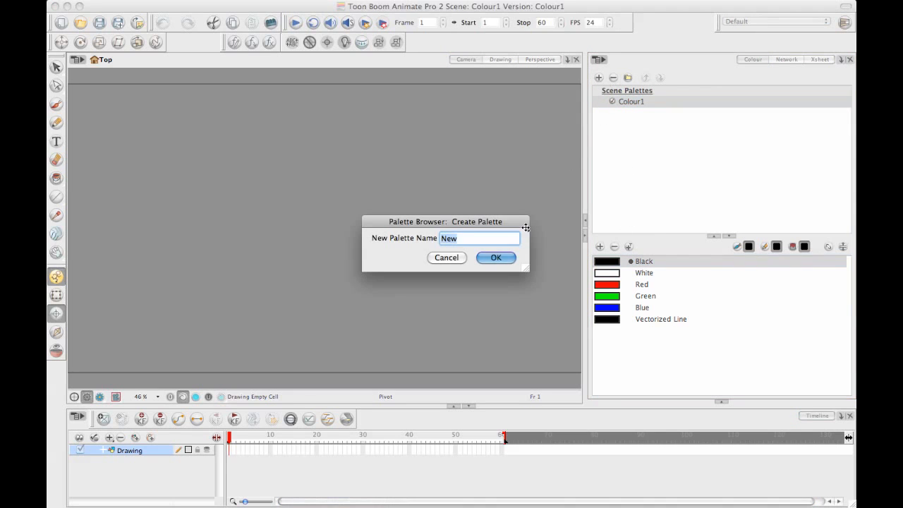
pyautogui.write('Character')
pyautogui.press('Return')
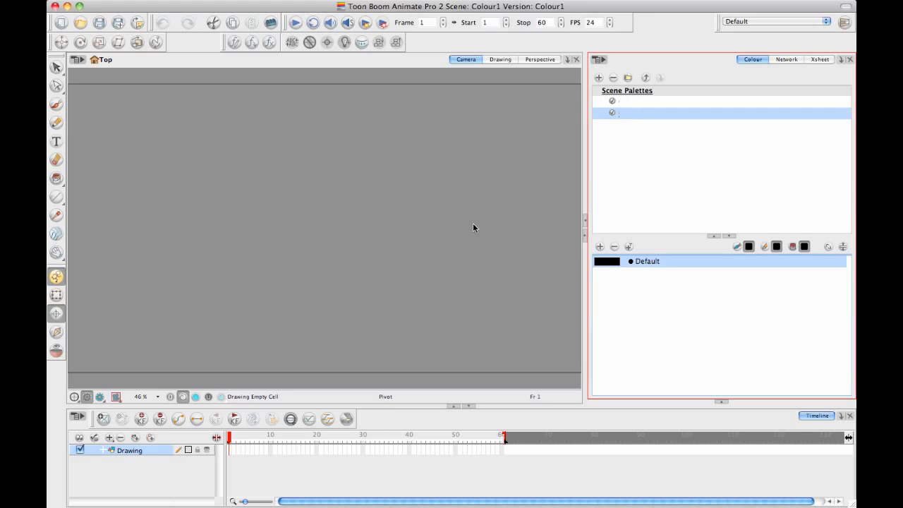
pyautogui.click(57, 105)
pyautogui.moveTo(230, 138)
pyautogui.mouseDown()
pyautogui.moveTo(273, 148)
pyautogui.moveTo(248, 274)
pyautogui.mouseUp()
# Add a new colour to Character1 and set it to green with R 0, G 233, B 82
pyautogui.click(600, 247)
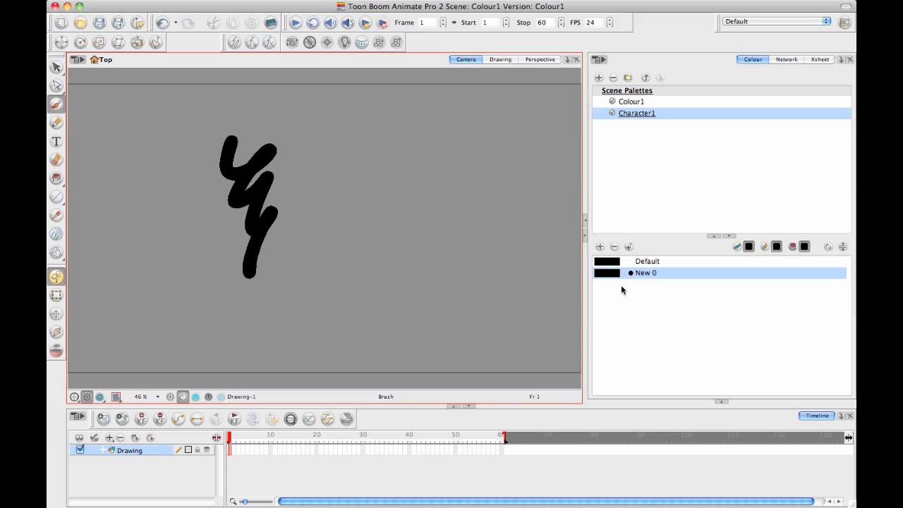
pyautogui.doubleClick(611, 273)
pyautogui.click(377, 260)
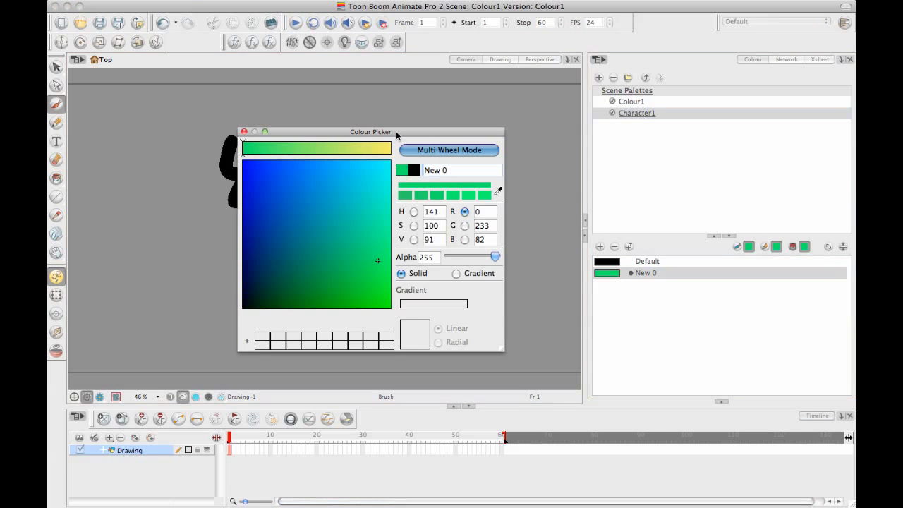
pyautogui.moveTo(439, 136); pyautogui.dragTo(458, 274)
# Add a second new colour to Character1 and set it to yellow-green with R 204, G 233, B 82
pyautogui.click(600, 247)
pyautogui.click(353, 286)
pyautogui.click(378, 285)
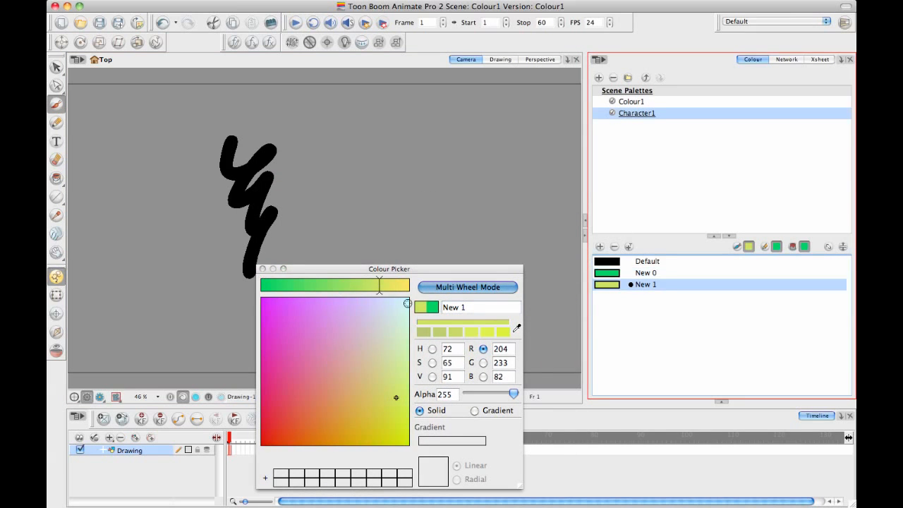
# Add a third new colour to Character1 and set it to pink with R 204, G 85, B 187
pyautogui.click(600, 247)
pyautogui.moveTo(314, 340); pyautogui.dragTo(310, 337)
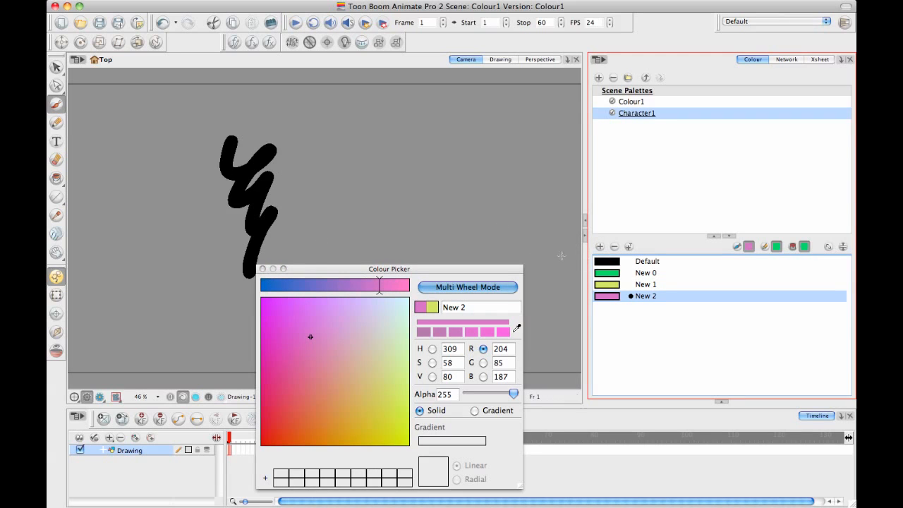
pyautogui.click(262, 269)
# Paint one vertical squiggle each in green, yellow-green and pink, side by side next to the black zigzag
pyautogui.click(611, 278)
pyautogui.moveTo(339, 125)
pyautogui.mouseDown()
pyautogui.moveTo(359, 168)
pyautogui.moveTo(329, 262)
pyautogui.mouseUp()
pyautogui.click(614, 285)
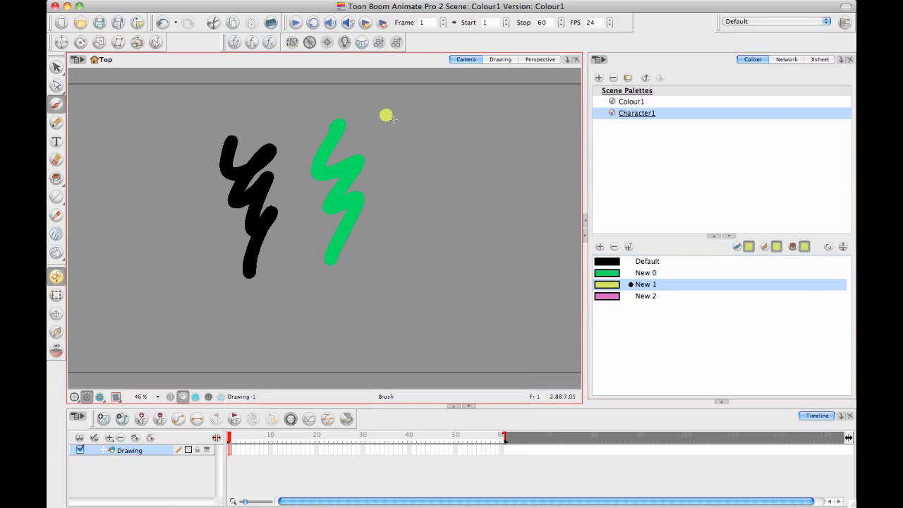
pyautogui.moveTo(383, 115); pyautogui.dragTo(390, 251)
pyautogui.click(619, 297)
pyautogui.moveTo(446, 116)
pyautogui.mouseDown()
pyautogui.moveTo(455, 121)
pyautogui.moveTo(472, 247)
pyautogui.mouseUp()
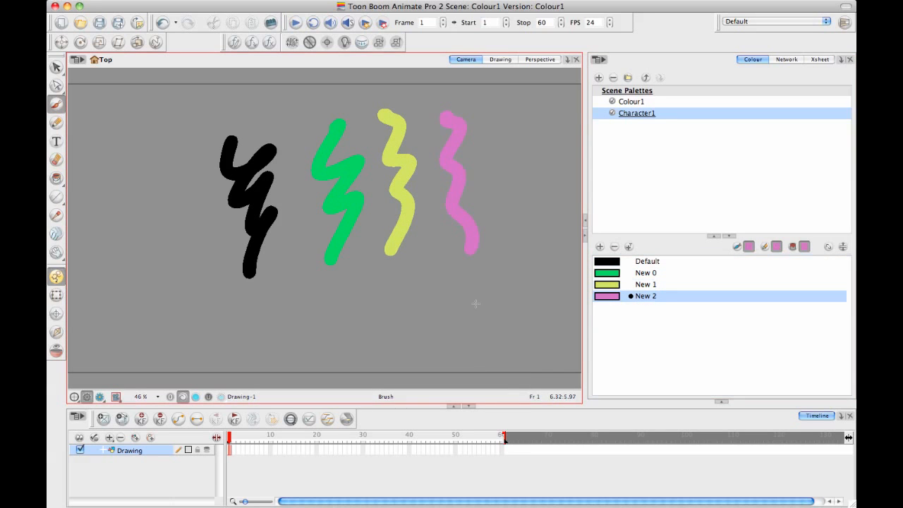
# Duplicate the Character1 palette under the name Character2
pyautogui.click(644, 115)
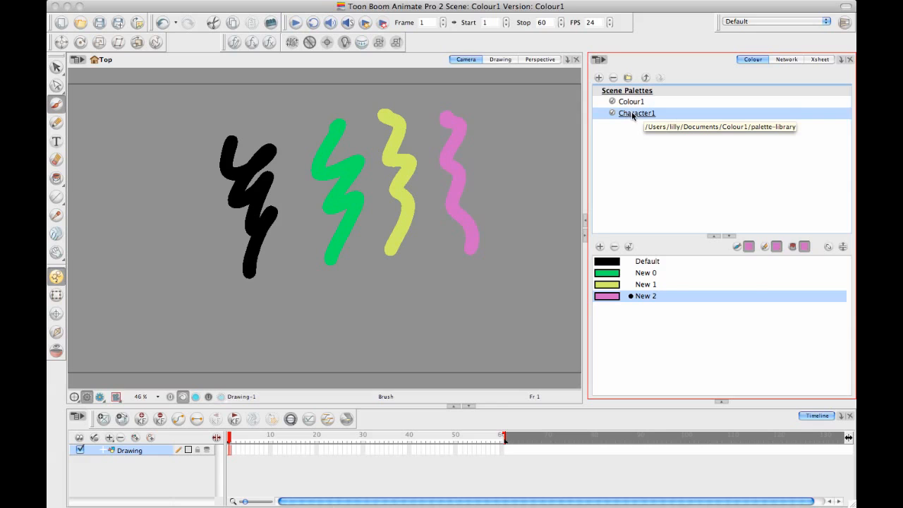
pyautogui.rightClick(633, 116)
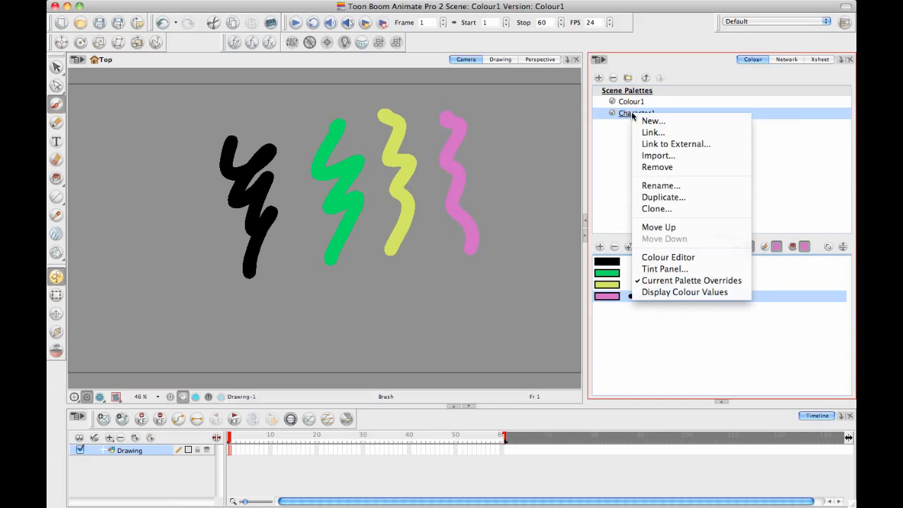
pyautogui.click(669, 199)
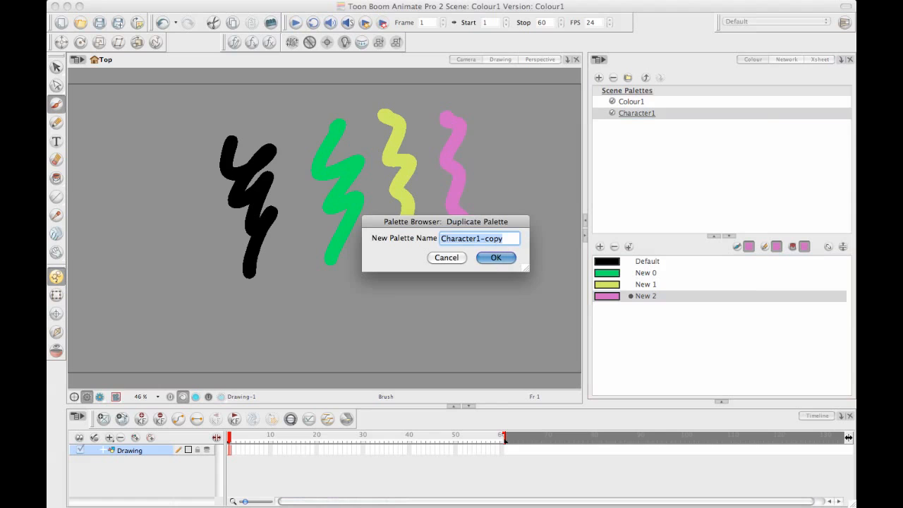
pyautogui.press('Right')
pyautogui.press('BackSpace')
pyautogui.press('BackSpace')
pyautogui.press('BackSpace')
pyautogui.press('BackSpace')
pyautogui.press('BackSpace')
pyautogui.press('BackSpace')
pyautogui.write('2')
pyautogui.press('Return')
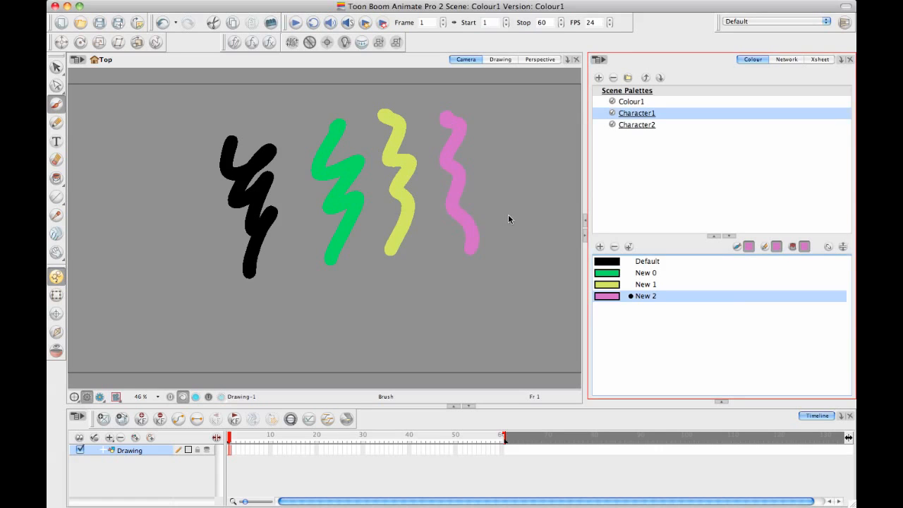
# Set the pink New 2 swatch in the Character2 palette to blue with R 54, G 85, B 187
pyautogui.click(642, 125)
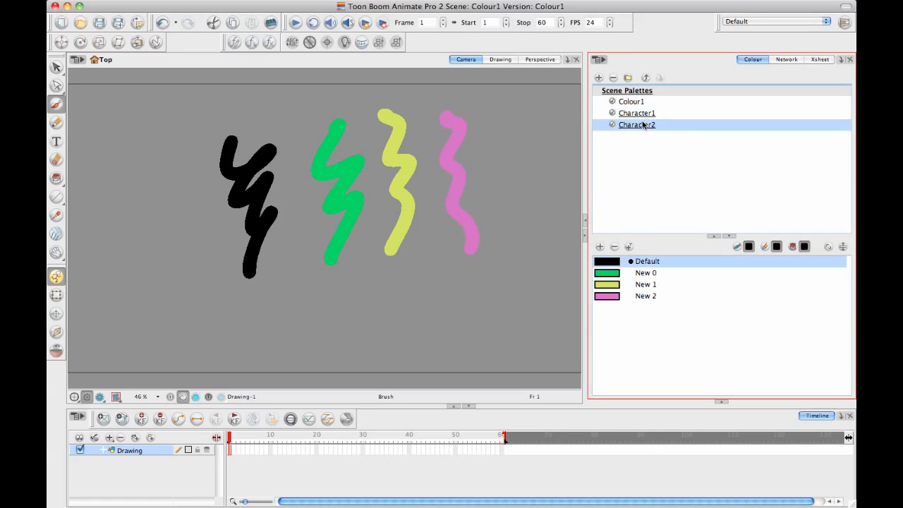
pyautogui.doubleClick(608, 296)
pyautogui.moveTo(380, 285); pyautogui.dragTo(293, 286)
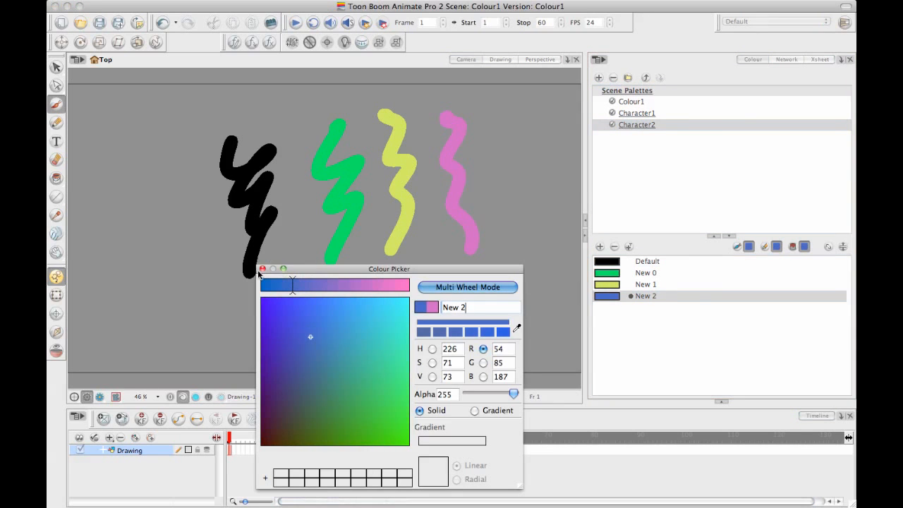
pyautogui.click(263, 268)
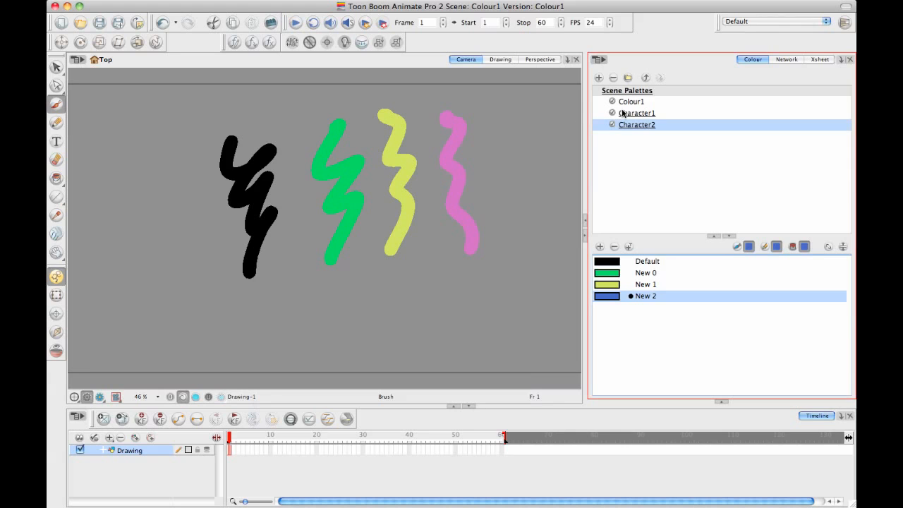
# Clone the Character1 palette under the name Character3
pyautogui.click(636, 113)
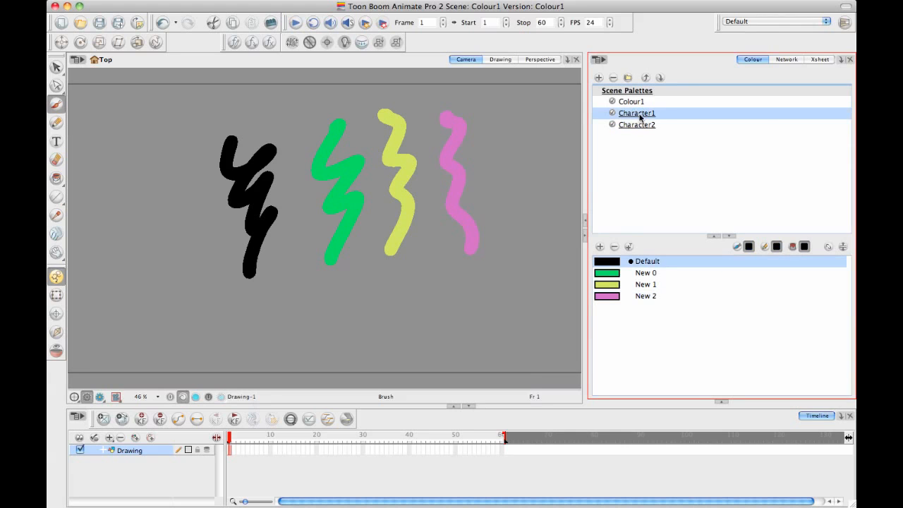
pyautogui.rightClick(642, 115)
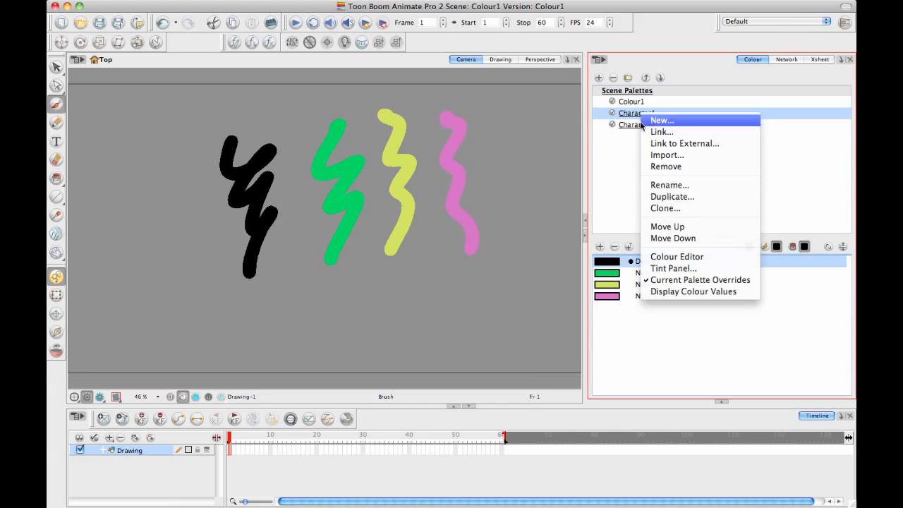
pyautogui.click(684, 209)
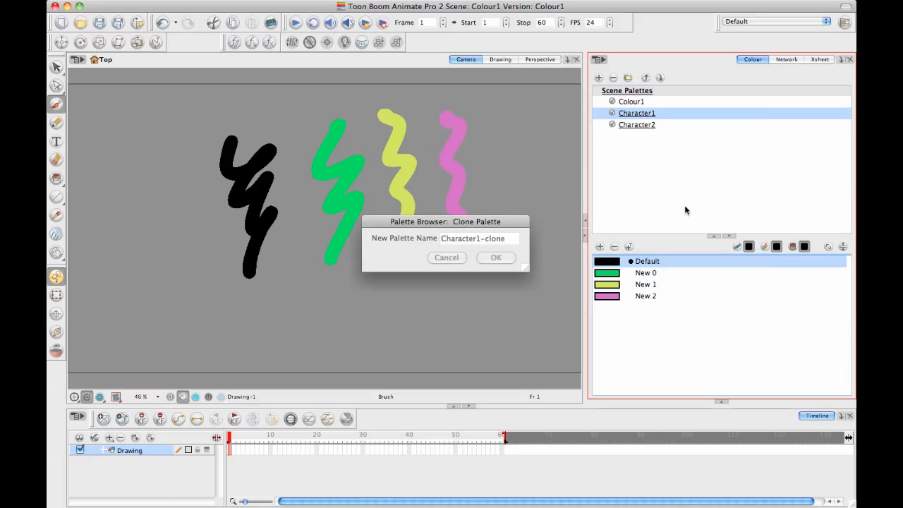
pyautogui.click(513, 238)
pyautogui.press('BackSpace')
pyautogui.press('BackSpace')
pyautogui.press('BackSpace')
pyautogui.press('BackSpace')
pyautogui.press('BackSpace')
pyautogui.press('Return')
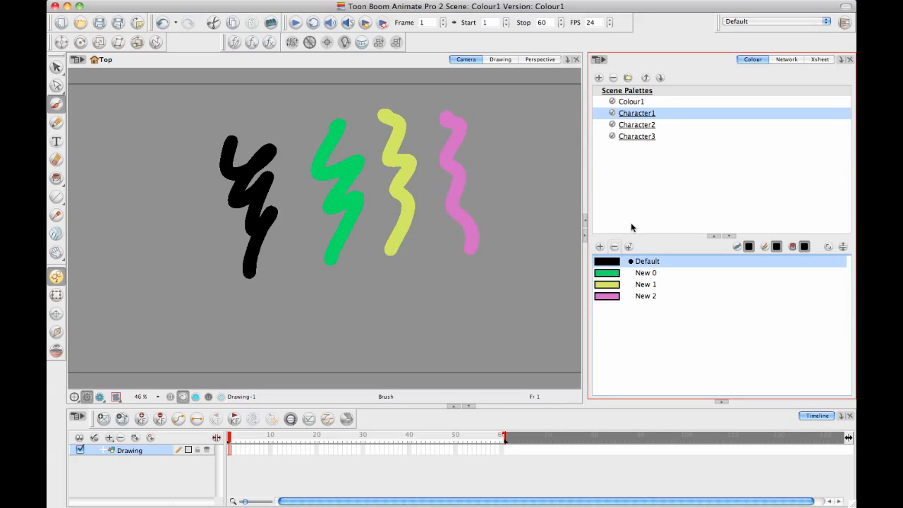
# Set the pink New 2 swatch in the Character3 palette to blue with R 26, G 85, B 187
pyautogui.click(637, 136)
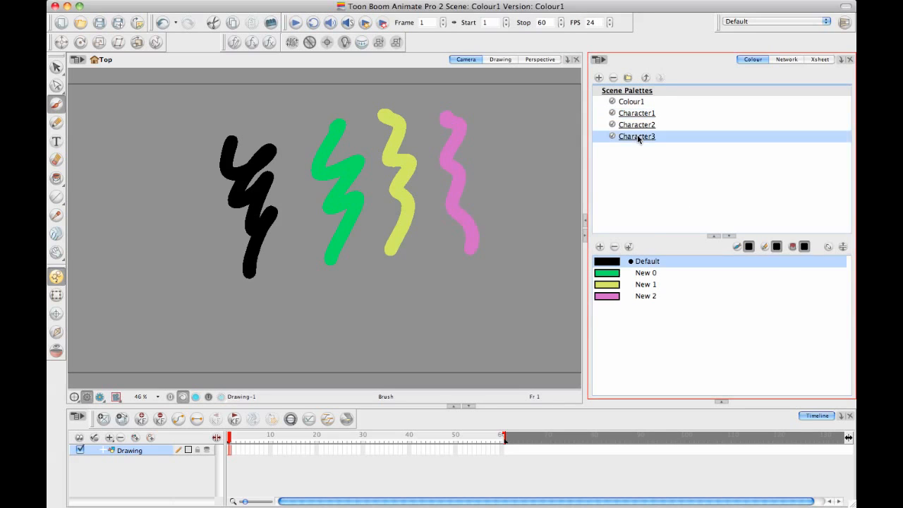
pyautogui.doubleClick(608, 296)
pyautogui.click(299, 287)
pyautogui.moveTo(299, 288); pyautogui.dragTo(276, 287)
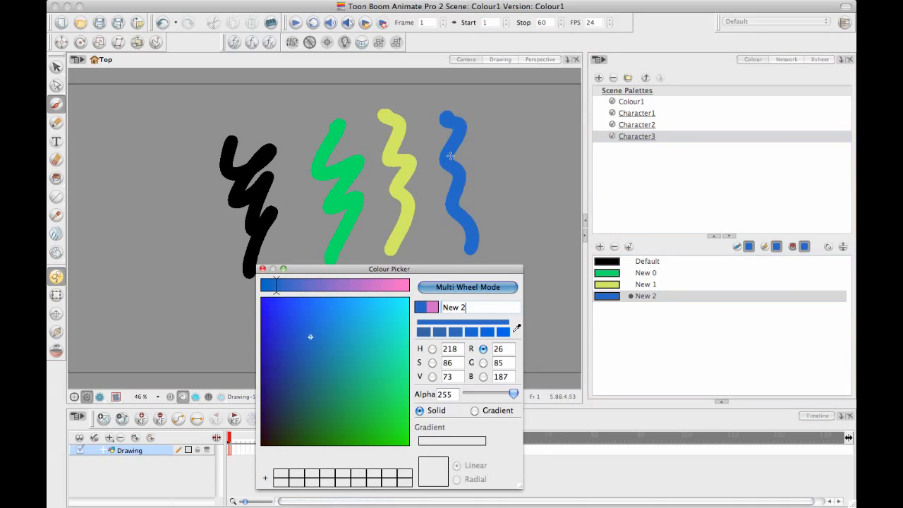
pyautogui.moveTo(356, 269); pyautogui.dragTo(441, 344)
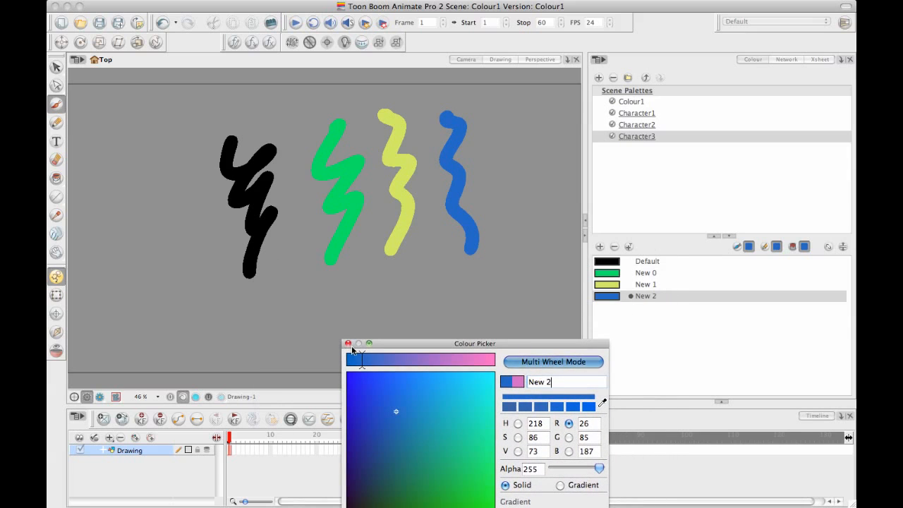
pyautogui.click(348, 343)
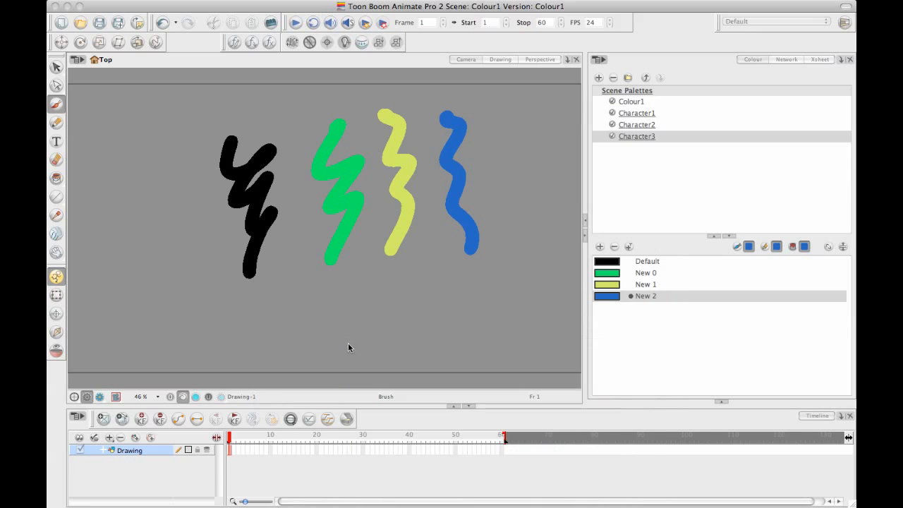
# Switch between the Character1 and Character3 palettes to compare how each colours the drawing
pyautogui.click(637, 113)
pyautogui.click(637, 138)
pyautogui.click(637, 114)
pyautogui.click(635, 137)
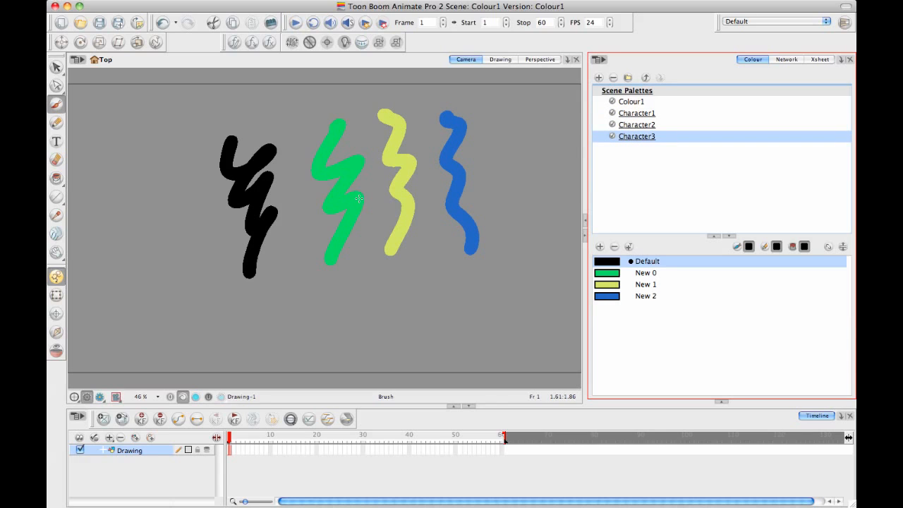
# Bring up the Library view and rename the Drawing layer as char1
pyautogui.click(724, 401)
pyautogui.click(767, 237)
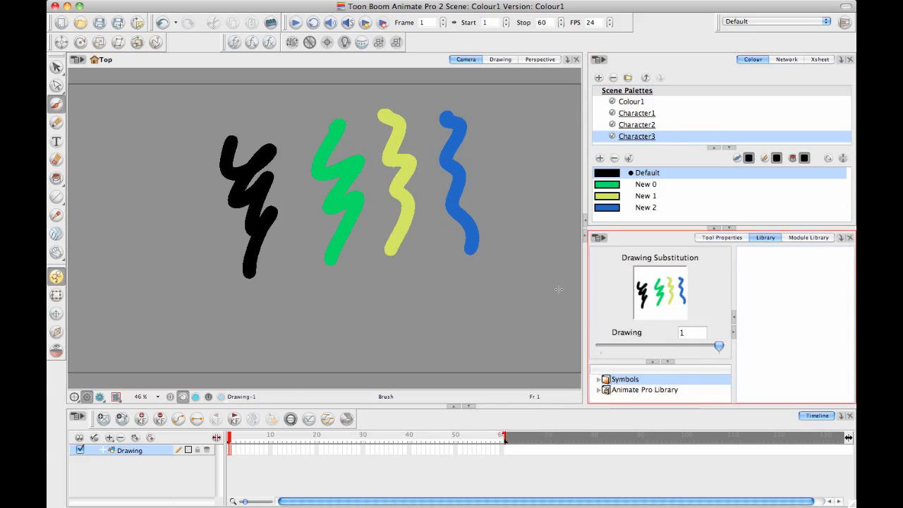
pyautogui.click(159, 472)
pyautogui.click(152, 452)
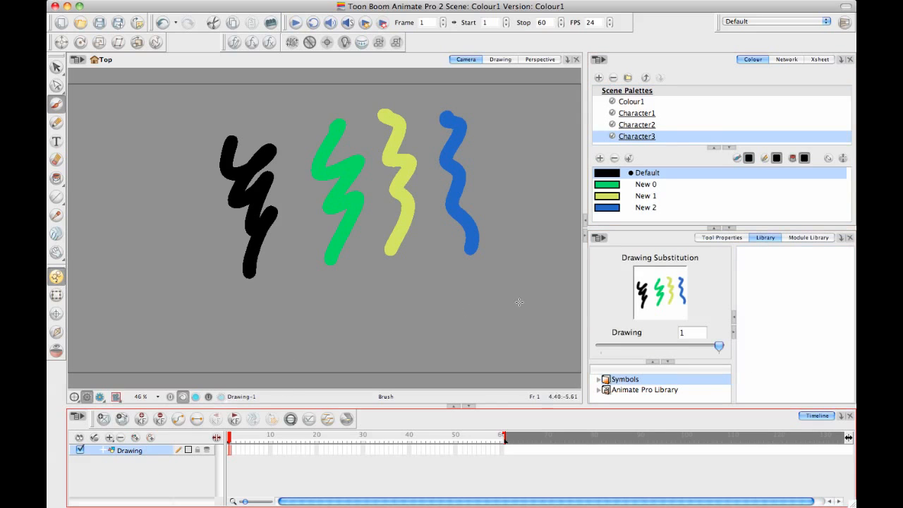
pyautogui.doubleClick(134, 451)
pyautogui.write('char1')
pyautogui.press('Return')
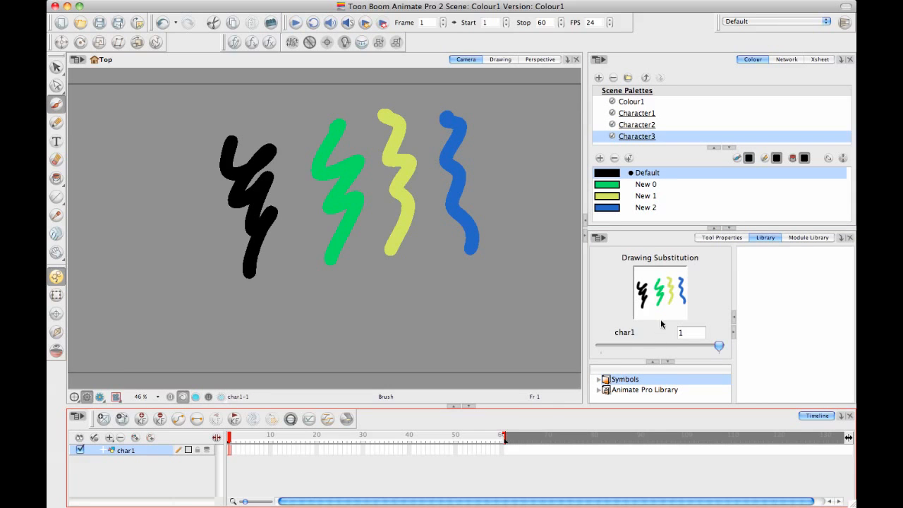
# Enable modification rights on the Animate Pro Library, then create and select a folder named New inside it
pyautogui.click(635, 390)
pyautogui.rightClick(634, 389)
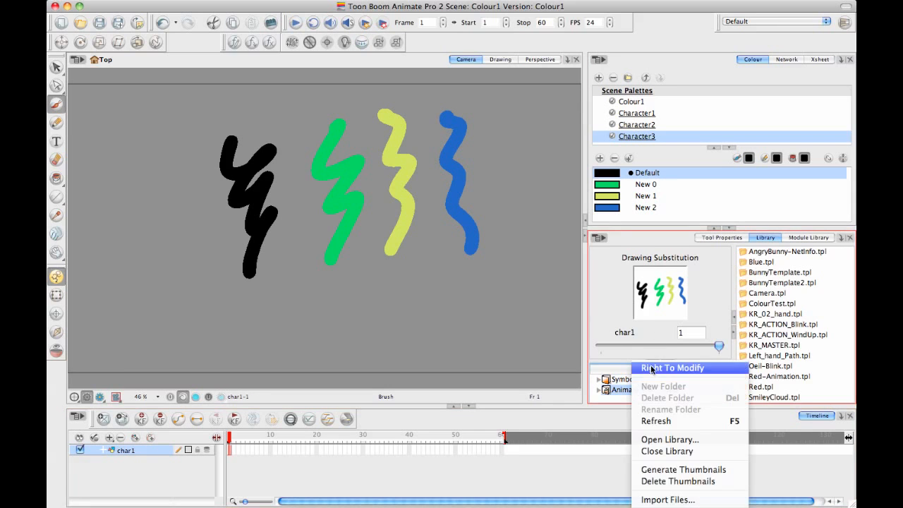
pyautogui.click(652, 368)
pyautogui.click(598, 390)
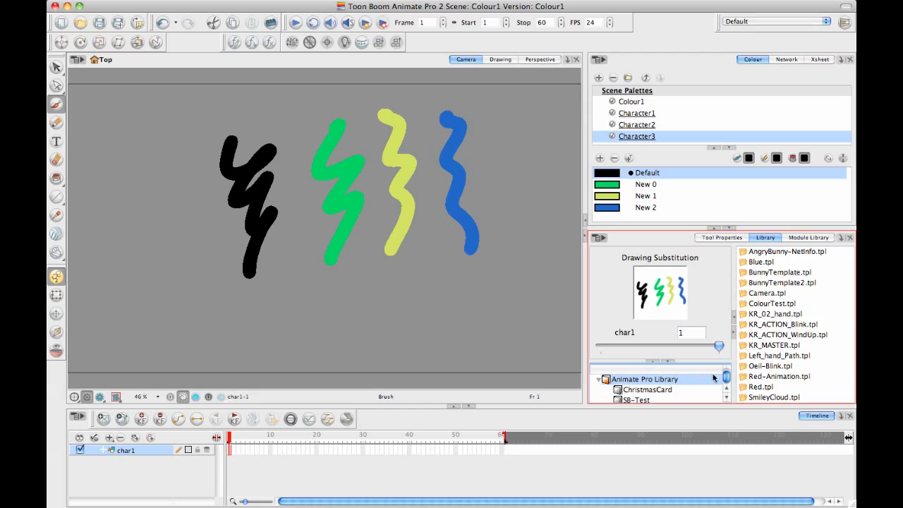
pyautogui.rightClick(655, 381)
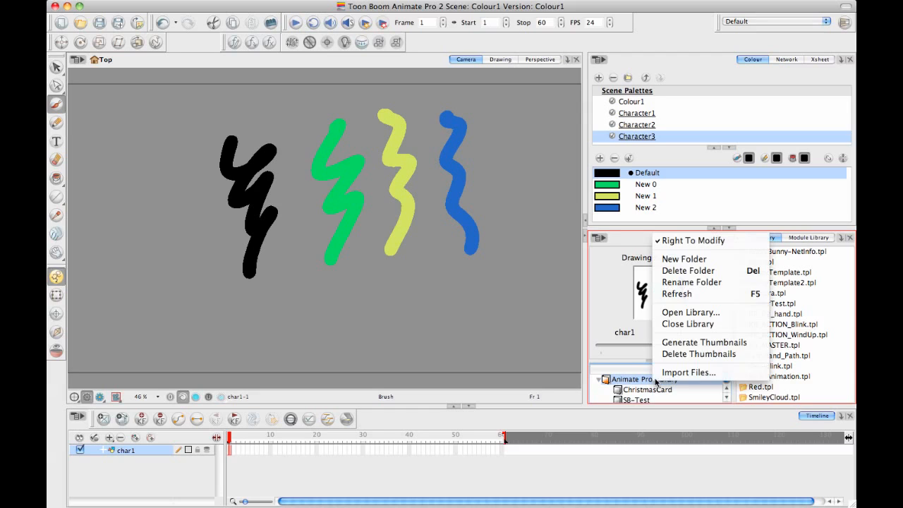
pyautogui.click(678, 241)
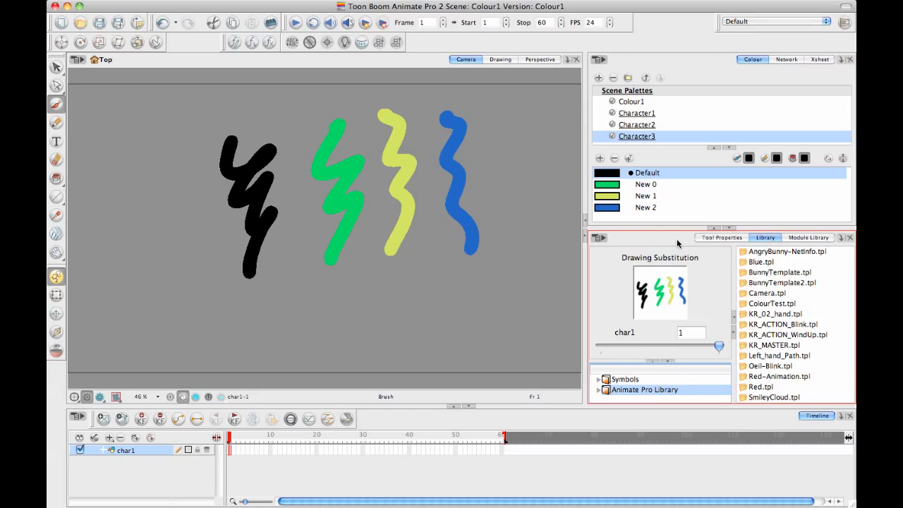
pyautogui.click(599, 390)
pyautogui.click(648, 398)
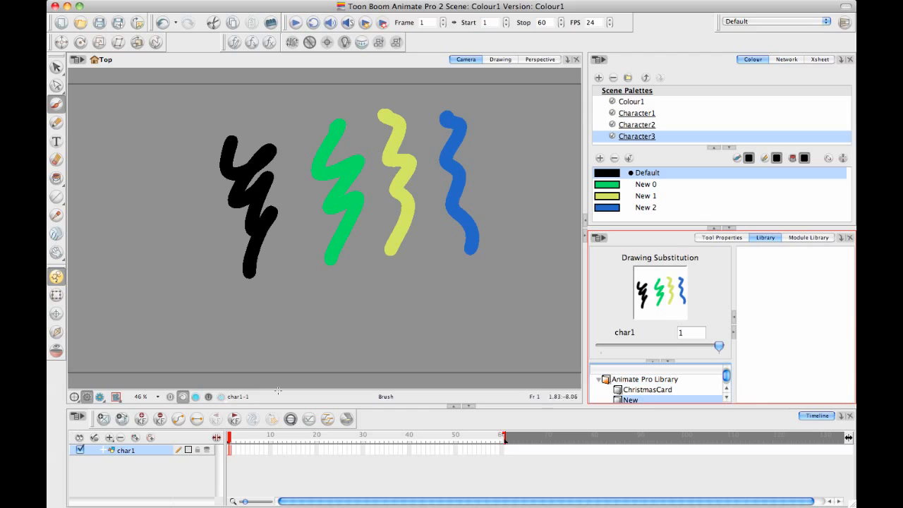
# Store the char1 layer as a template named char1.tpl in the library's New folder
pyautogui.click(152, 454)
pyautogui.click(786, 296)
pyautogui.click(715, 228)
pyautogui.click(155, 453)
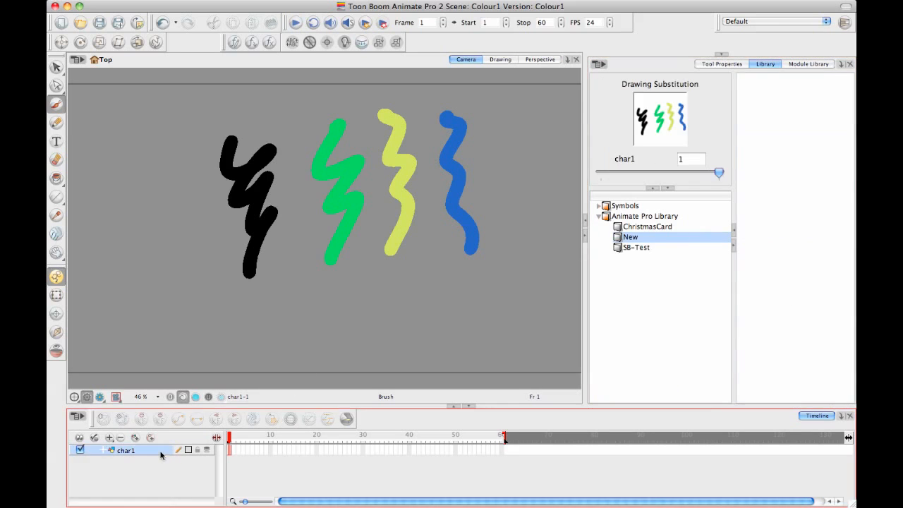
pyautogui.moveTo(815, 214); pyautogui.dragTo(808, 213)
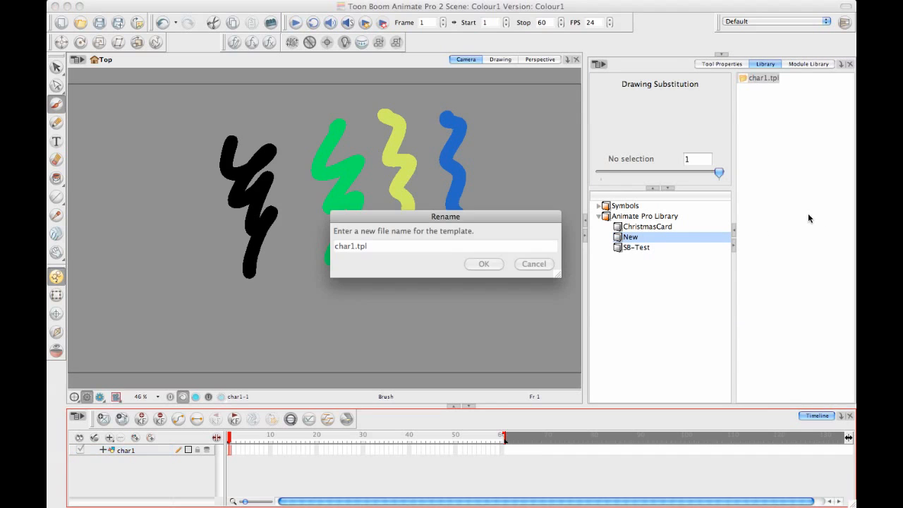
pyautogui.click(474, 264)
# Duplicate the char1.tpl template in the New folder, naming the copy char1_1.tpl
pyautogui.click(756, 79)
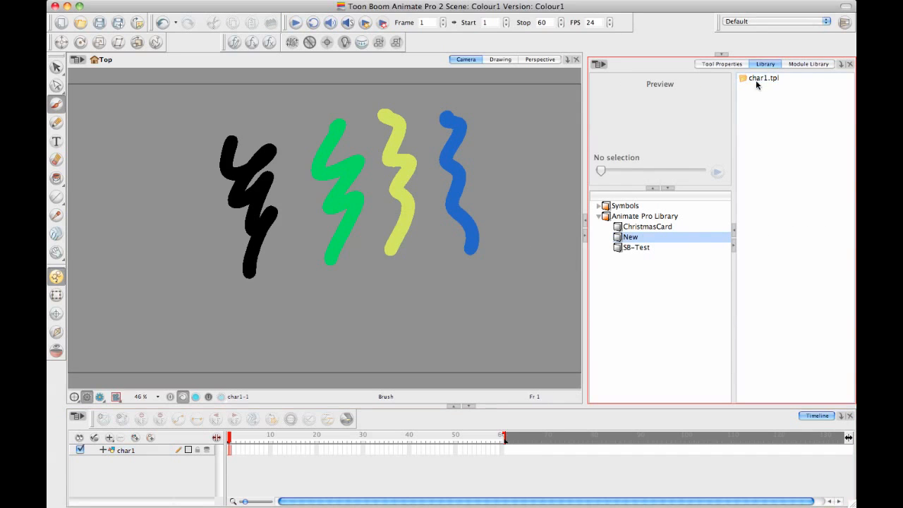
pyautogui.rightClick(763, 84)
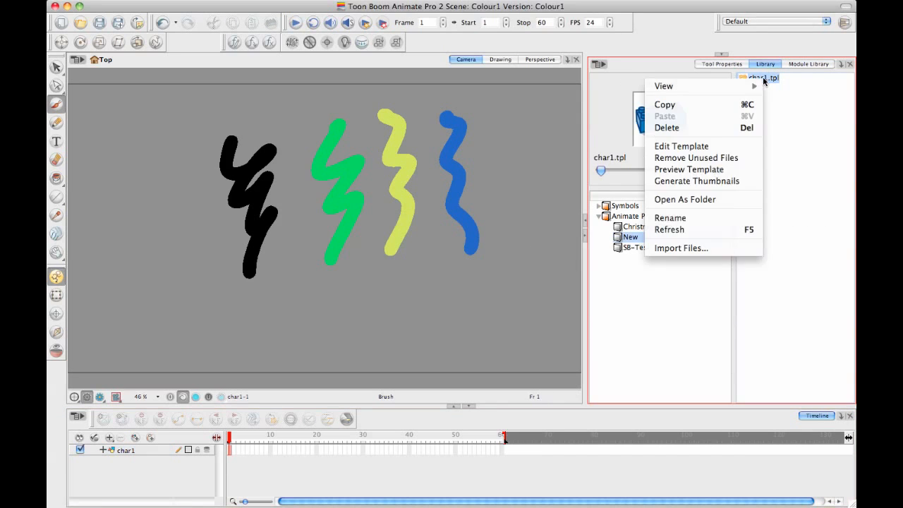
pyautogui.click(750, 107)
pyautogui.click(755, 108)
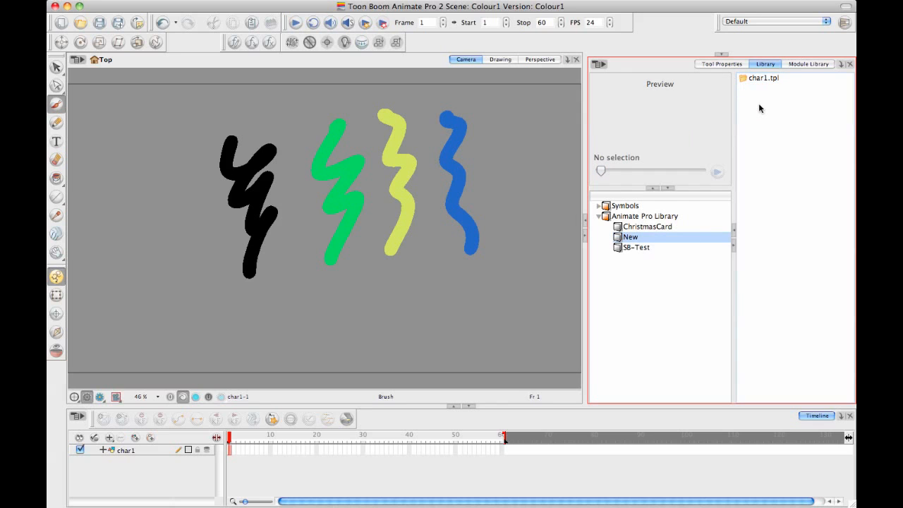
pyautogui.rightClick(758, 105)
pyautogui.click(718, 144)
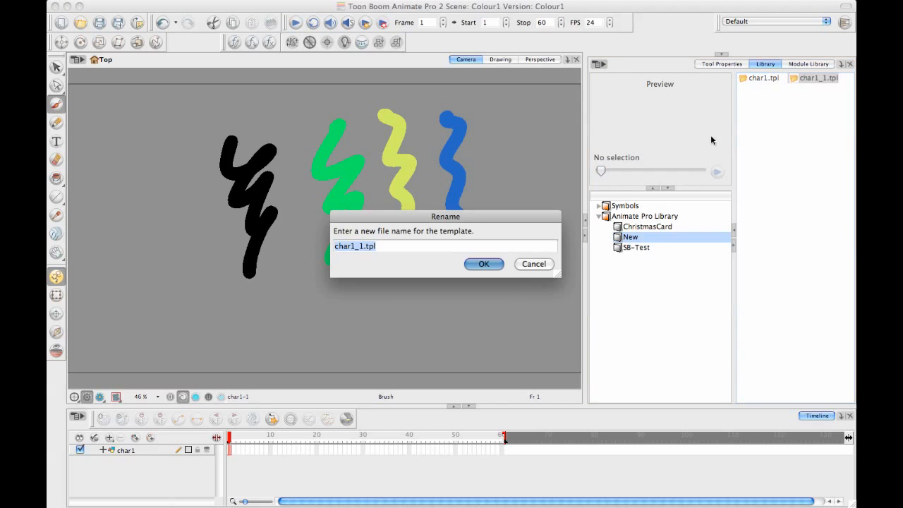
pyautogui.click(484, 263)
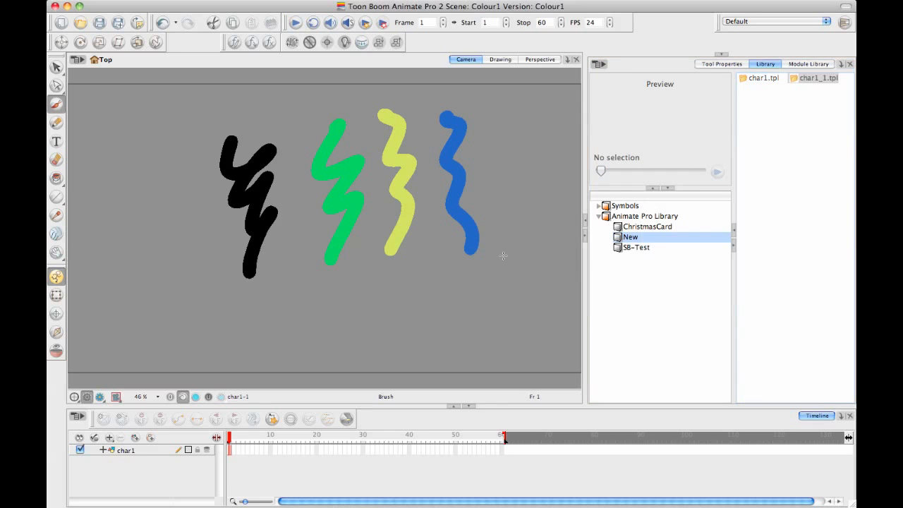
# Open the char1_1.tpl template for editing
pyautogui.click(774, 81)
pyautogui.click(801, 82)
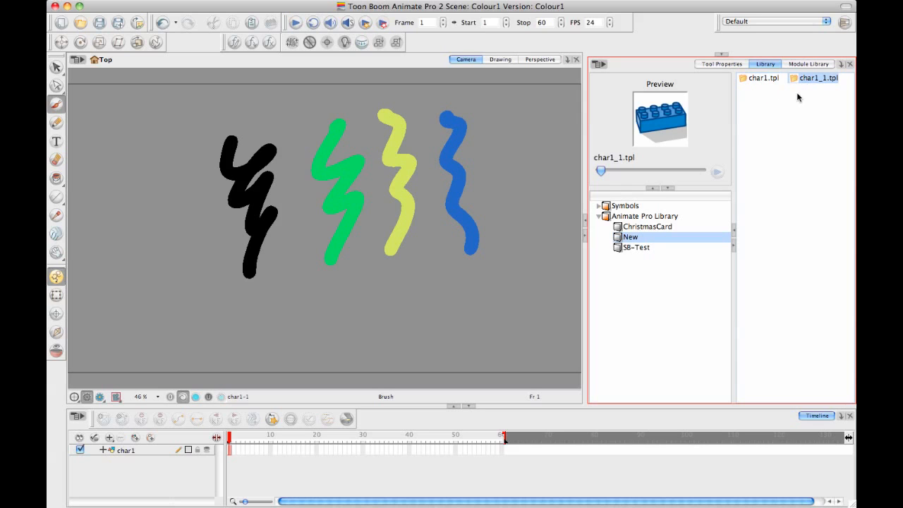
pyautogui.rightClick(802, 79)
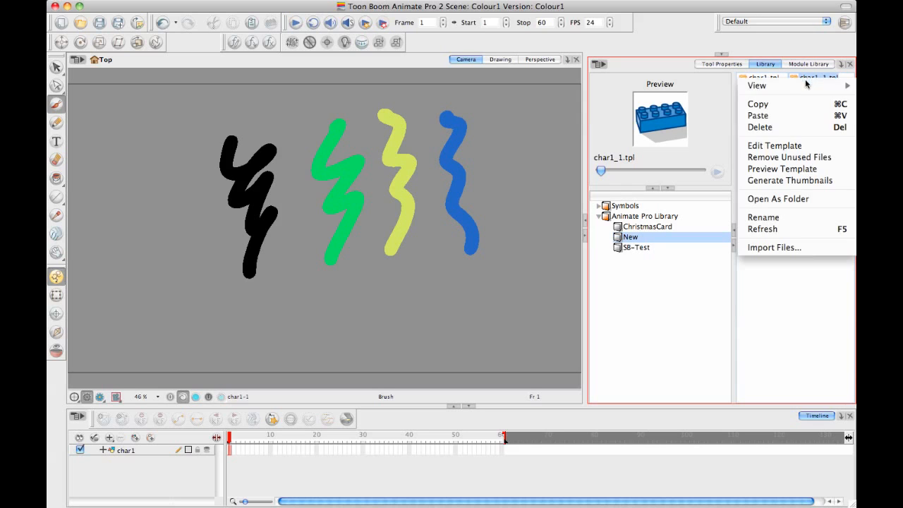
pyautogui.click(780, 141)
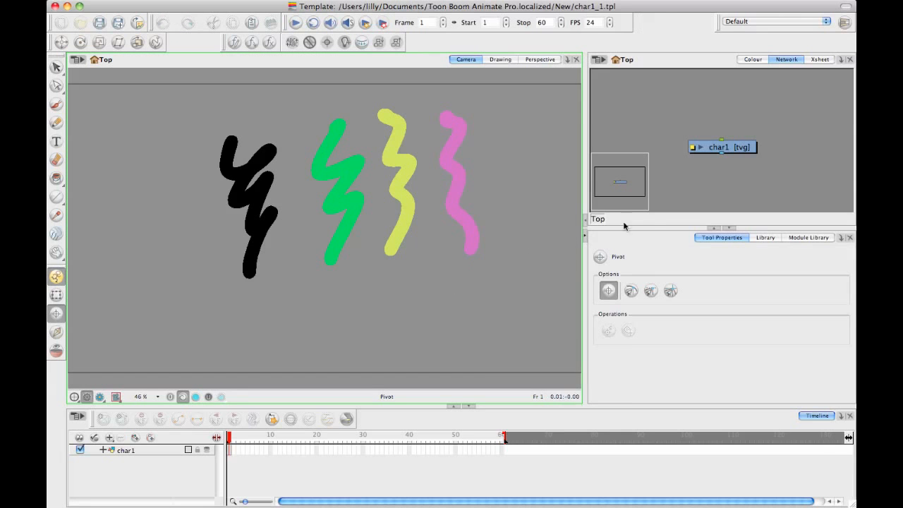
# Show the Colour view and select the first frame of the char1 layer to list its palettes
pyautogui.click(753, 60)
pyautogui.rightClick(754, 60)
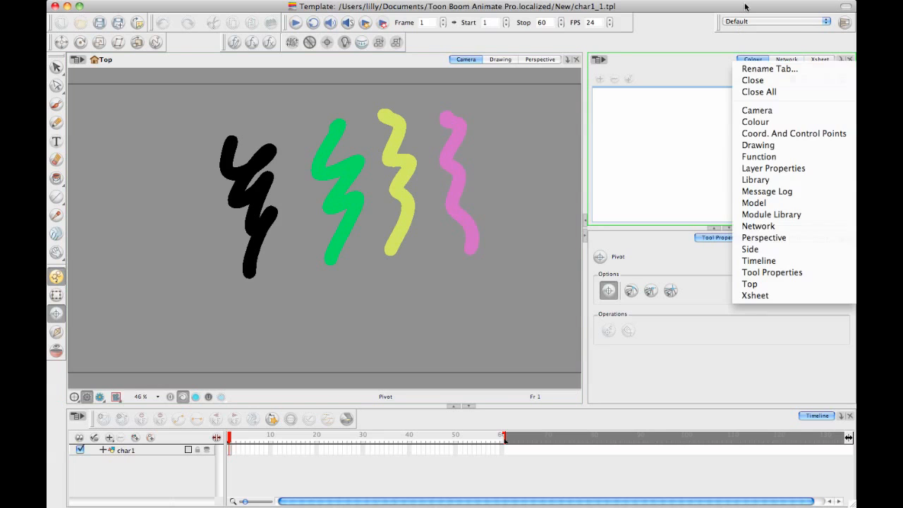
pyautogui.click(683, 128)
pyautogui.click(228, 450)
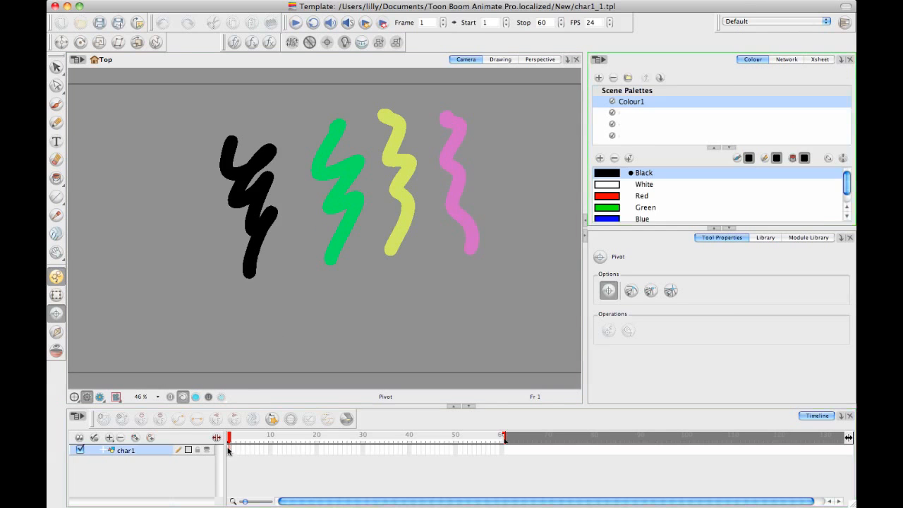
# Examine the swatches of the Colour1, Character1, Character2 and Character3 palettes stored in the template
pyautogui.click(648, 114)
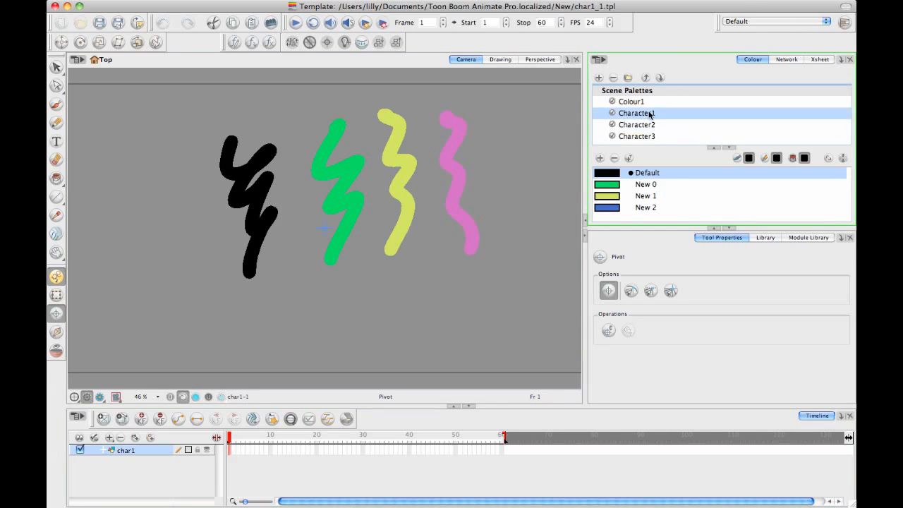
pyautogui.click(646, 127)
pyautogui.click(644, 136)
pyautogui.click(644, 124)
pyautogui.click(645, 113)
pyautogui.click(645, 103)
pyautogui.click(646, 114)
# Remove the Character2, Character3 and Colour1 palettes from the template, keeping only Character1
pyautogui.click(644, 124)
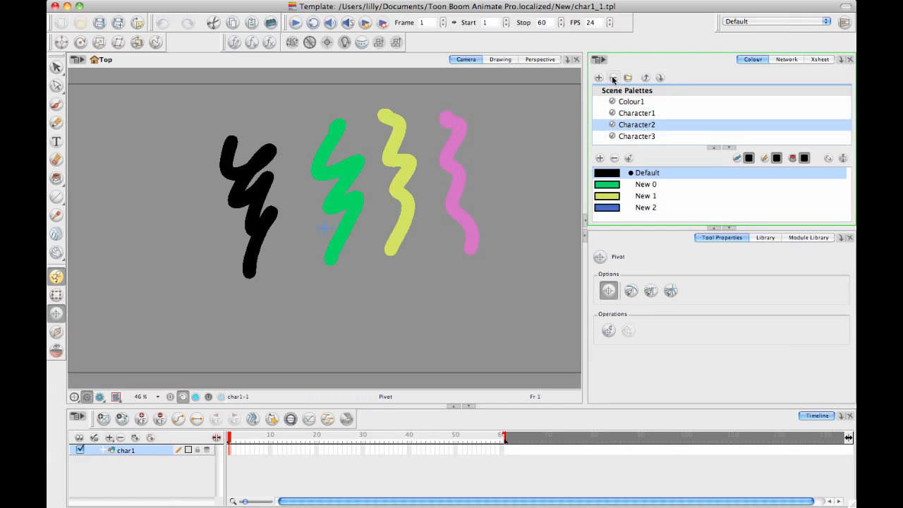
pyautogui.click(617, 80)
pyautogui.click(632, 125)
pyautogui.click(615, 79)
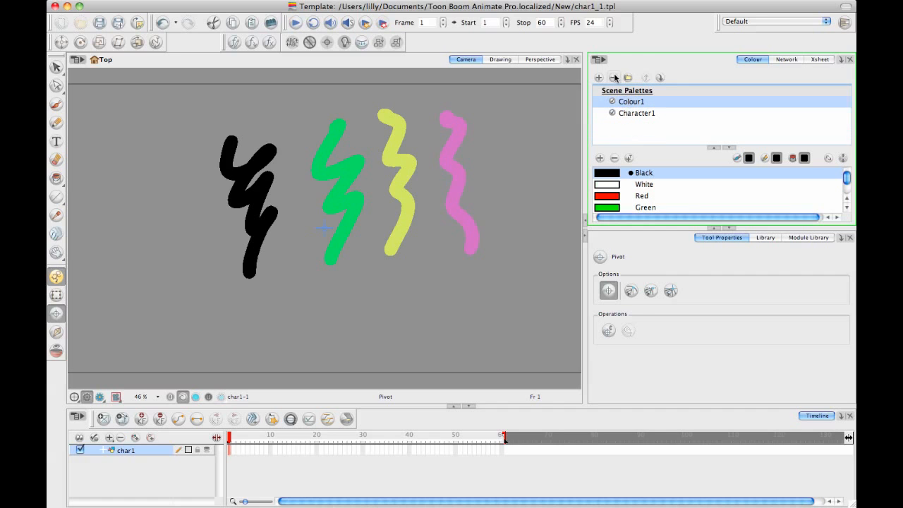
pyautogui.click(614, 77)
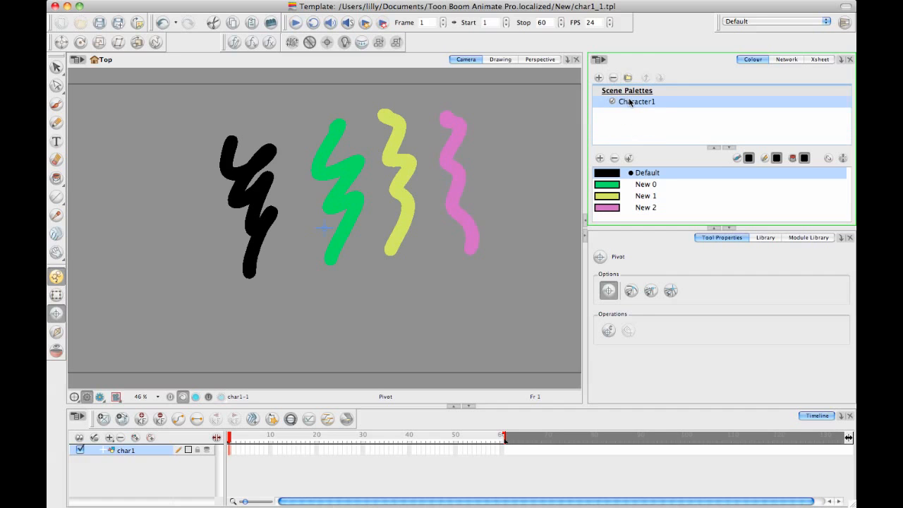
# Set the pink New 2 swatch in the template's Character1 palette to red with R 204, G 31, B 10
pyautogui.doubleClick(615, 209)
pyautogui.moveTo(339, 291); pyautogui.dragTo(260, 302)
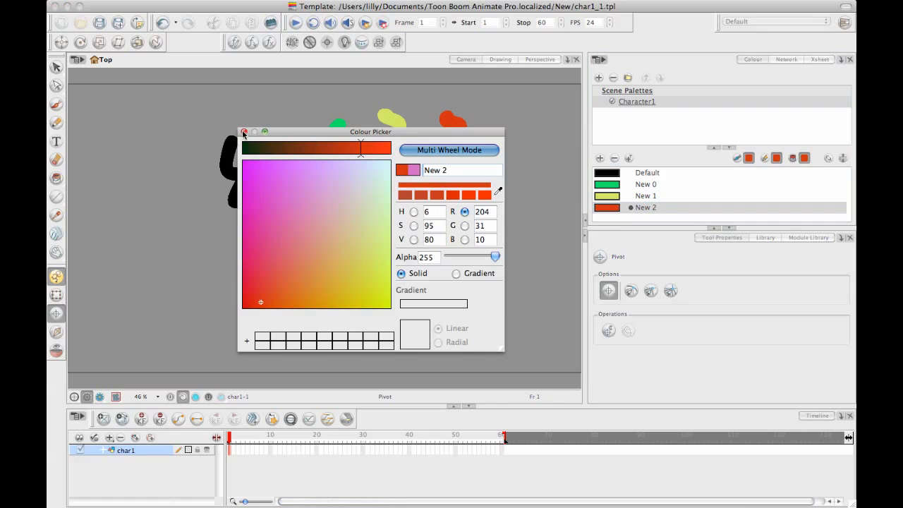
pyautogui.click(244, 131)
# Save the edited char1_1.tpl template, accepting that it may no longer work as an action template, and close it
pyautogui.click(100, 22)
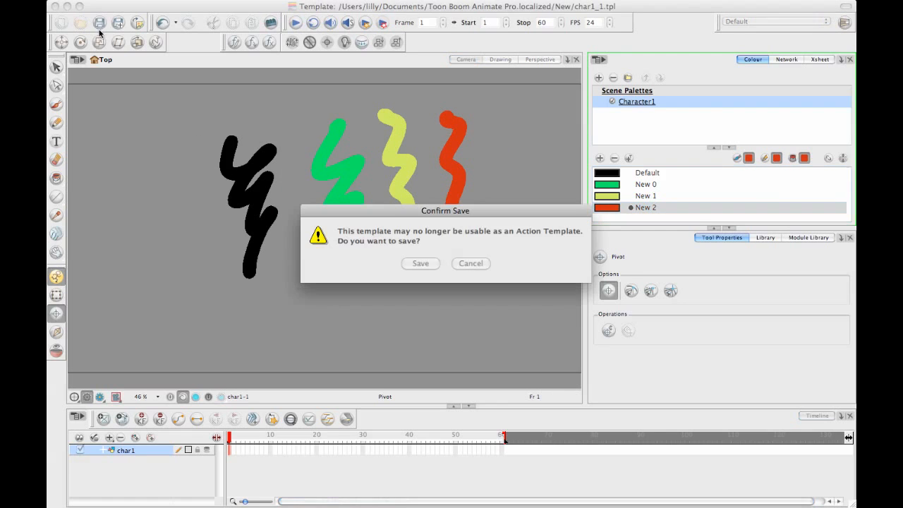
pyautogui.click(420, 263)
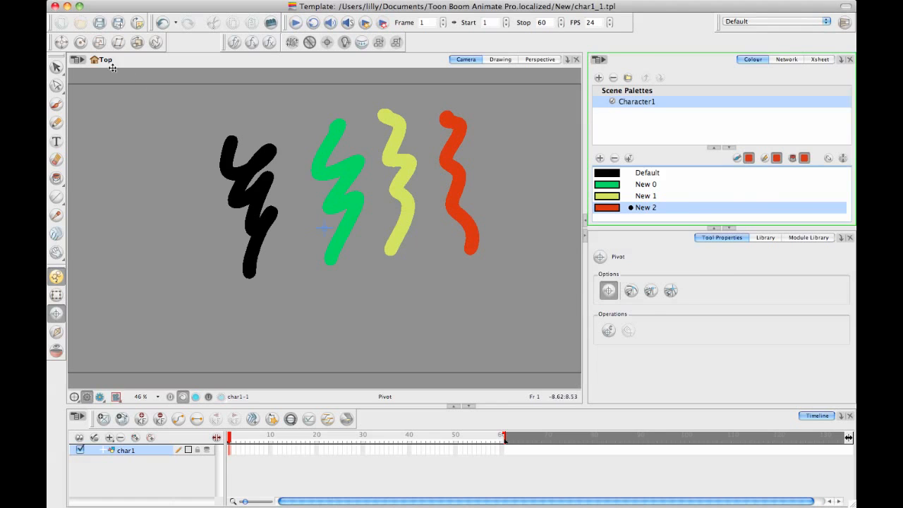
pyautogui.click(56, 6)
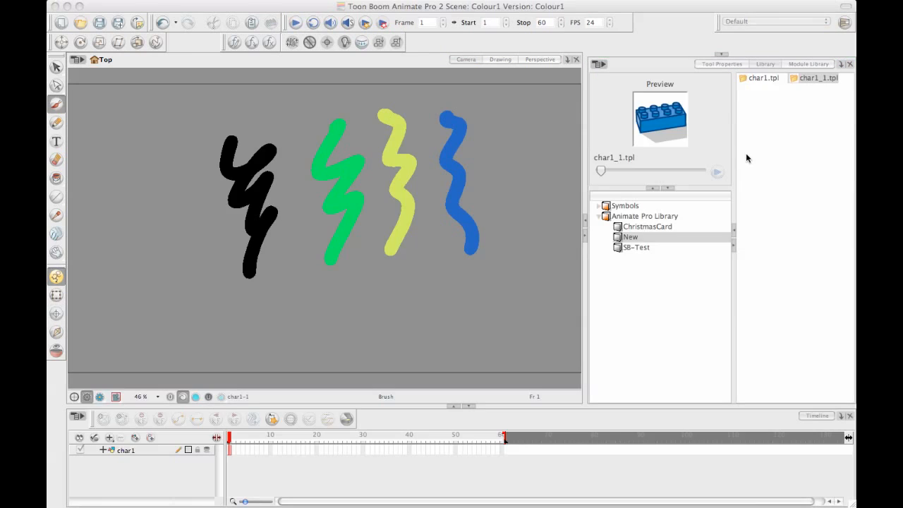
# Open the char1.tpl library template for editing and select the first frame of its char1 layer
pyautogui.click(763, 79)
pyautogui.rightClick(763, 79)
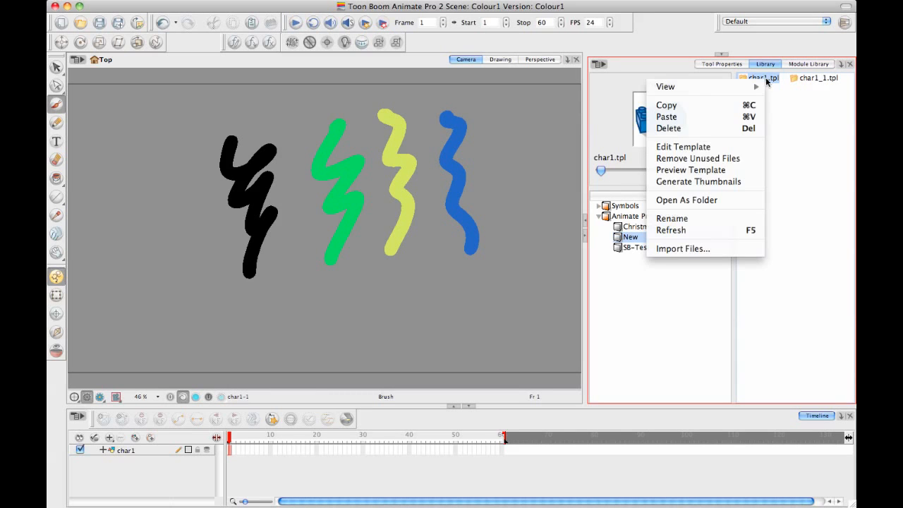
pyautogui.click(720, 146)
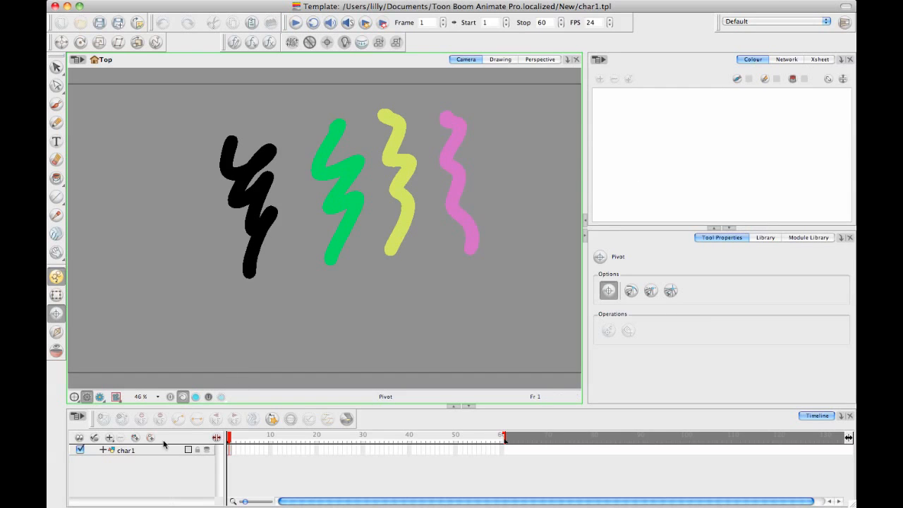
pyautogui.click(232, 453)
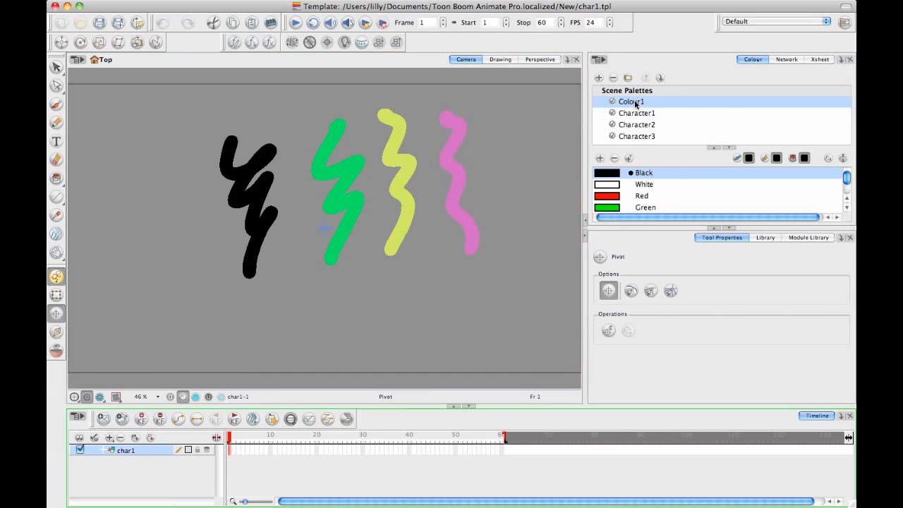
# Remove the Colour1, Character2 and Character3 palettes from the char1.tpl template, keeping only Character1, and save the template
pyautogui.click(613, 78)
pyautogui.click(633, 114)
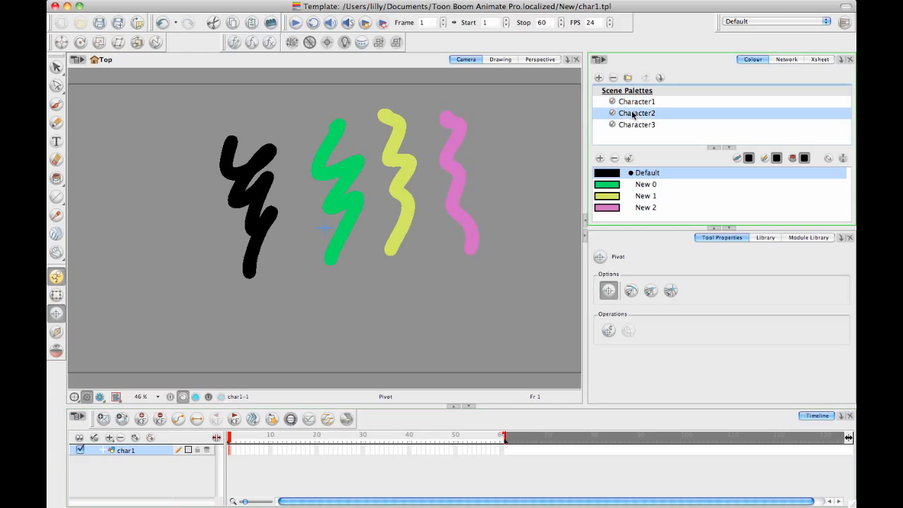
pyautogui.click(613, 78)
pyautogui.click(613, 78)
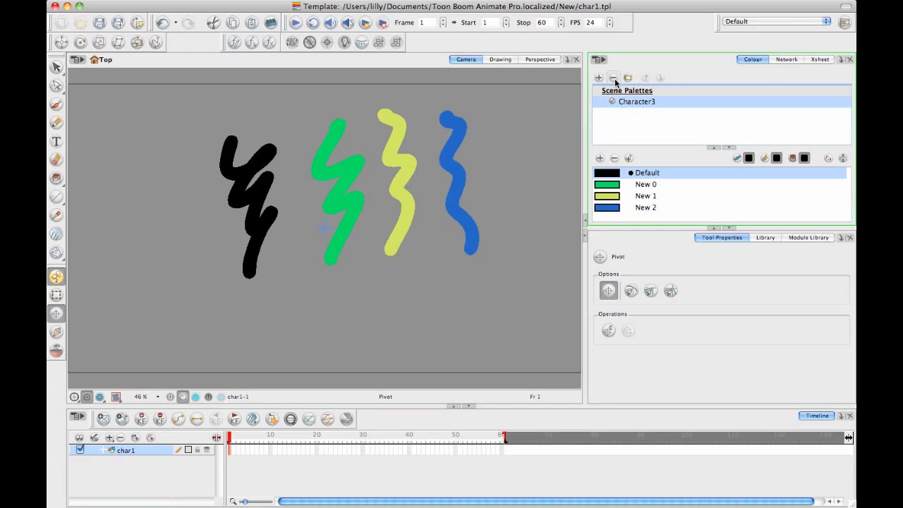
pyautogui.press('super+z')
pyautogui.click(637, 113)
pyautogui.click(614, 77)
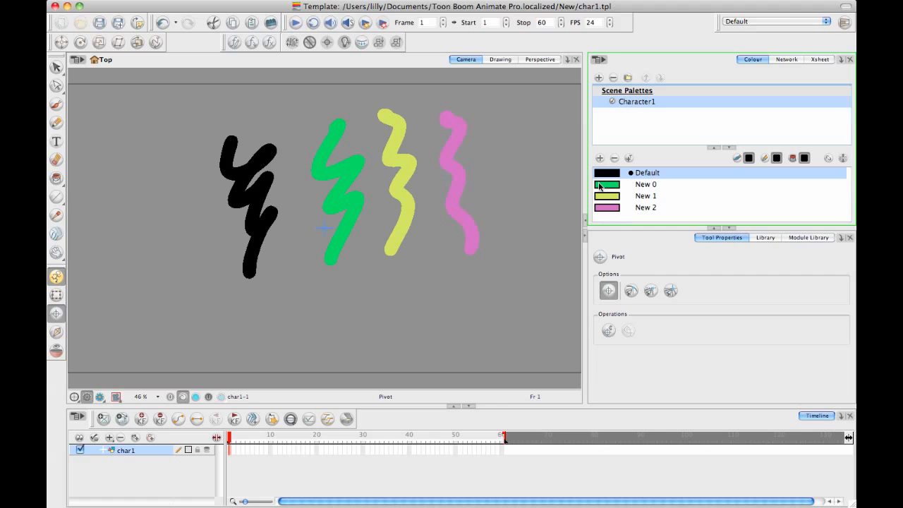
pyautogui.click(99, 22)
pyautogui.click(420, 263)
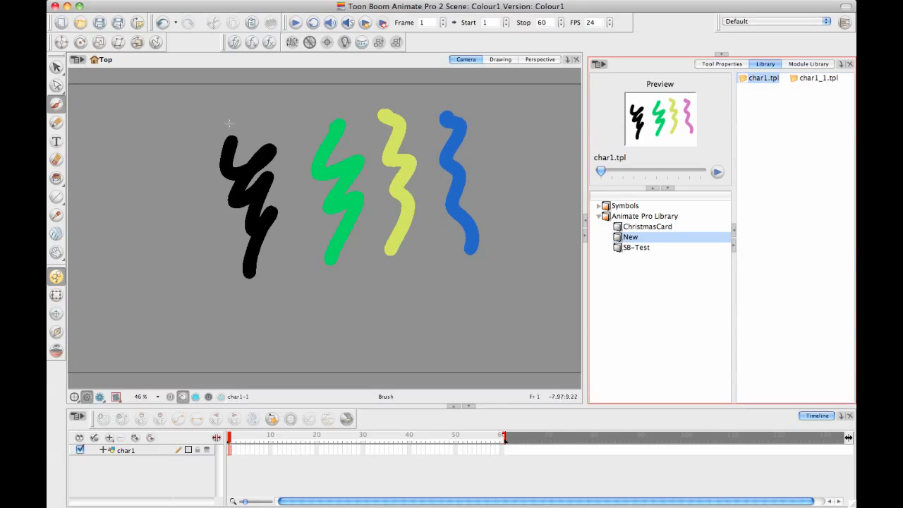
# Create a new scene named dzxcvzxcv at HDTV resolution without saving the changes in the Colour1 scene
pyautogui.click(62, 21)
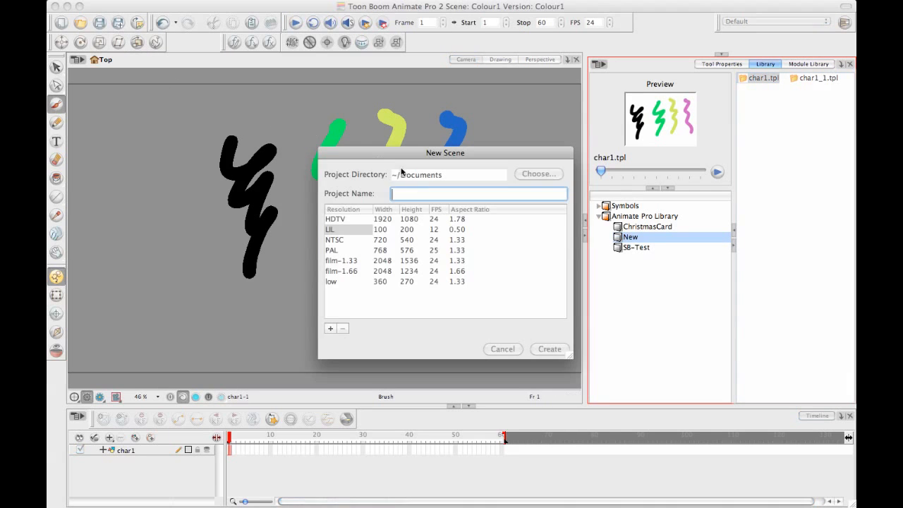
pyautogui.write('dzxcvzxcv')
pyautogui.click(350, 218)
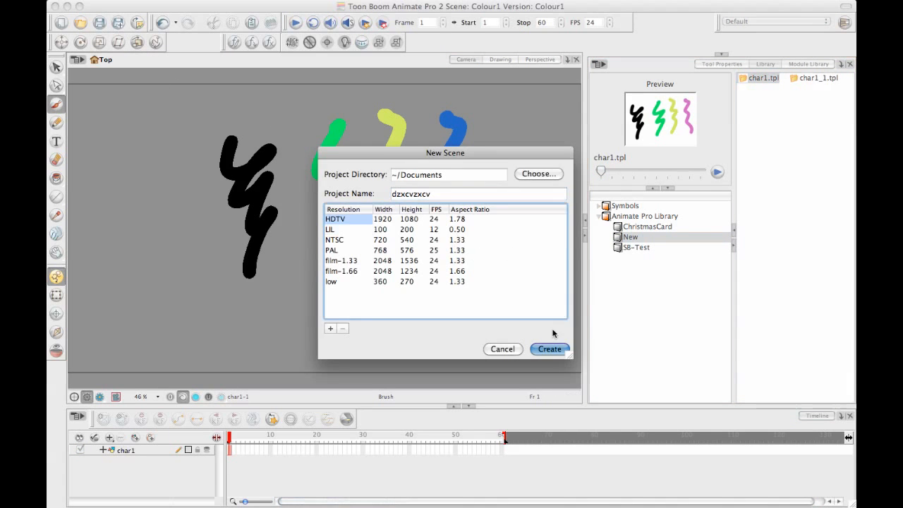
pyautogui.click(553, 348)
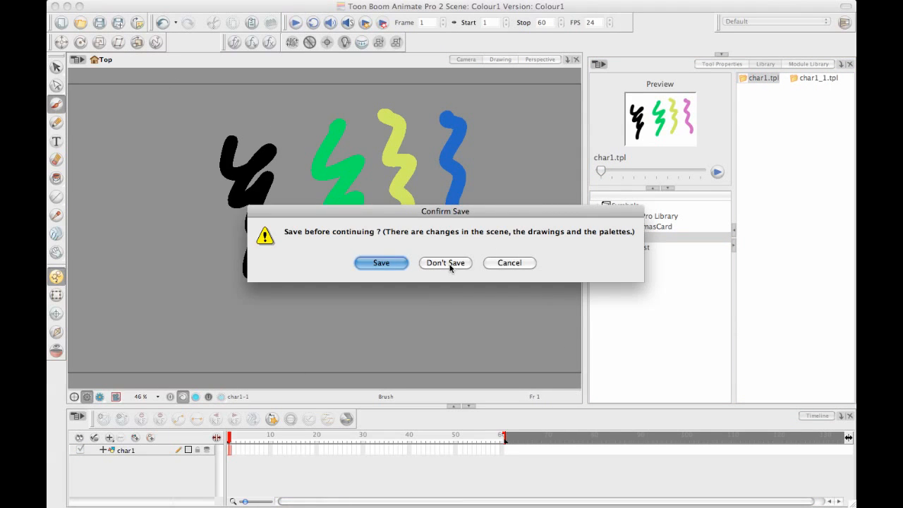
pyautogui.click(450, 263)
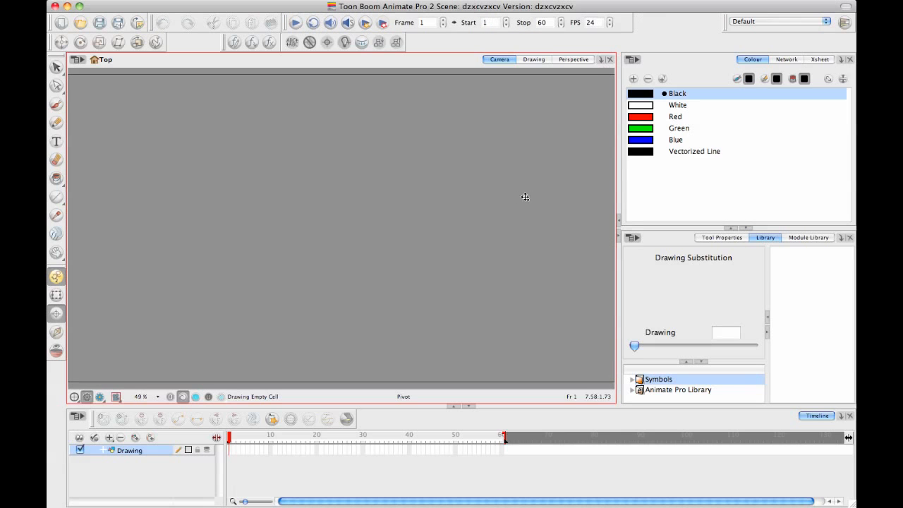
# Place the char1.tpl and char1_1.tpl templates from the library's New folder into the scene
pyautogui.click(732, 229)
pyautogui.click(632, 216)
pyautogui.click(663, 238)
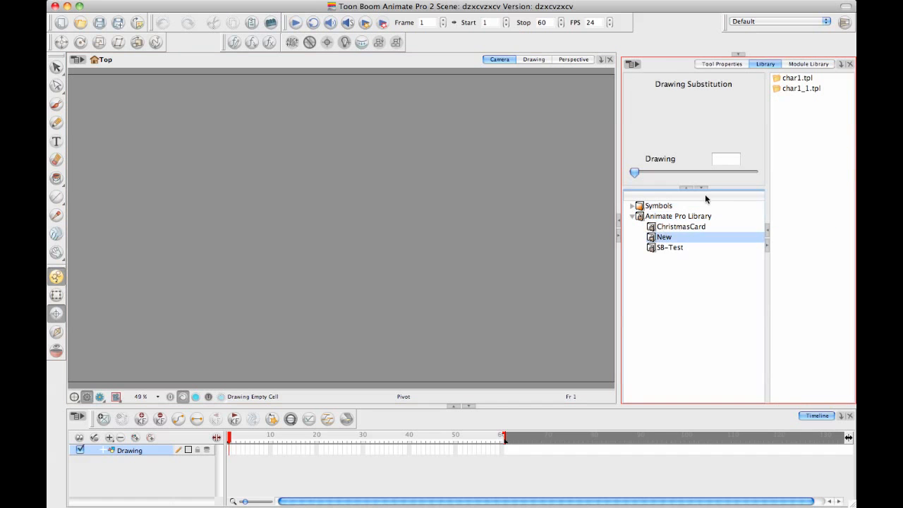
pyautogui.click(788, 77)
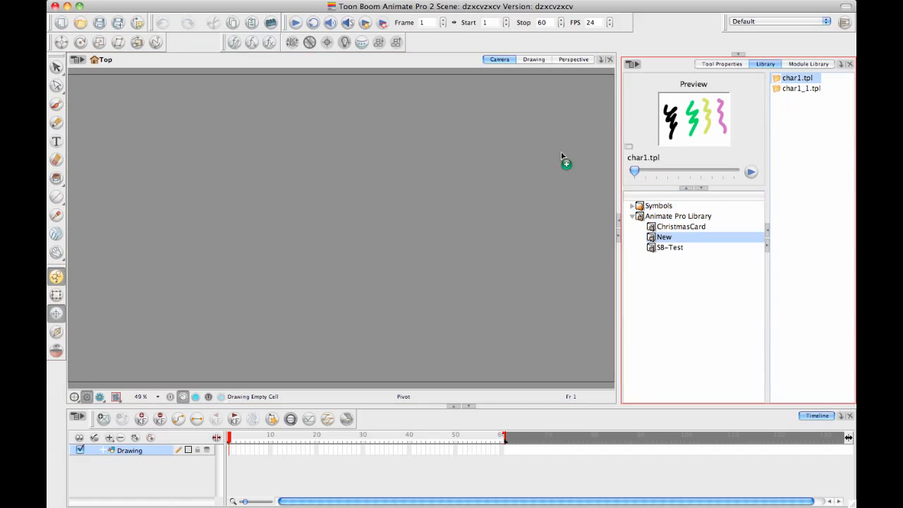
pyautogui.moveTo(671, 126); pyautogui.dragTo(298, 240)
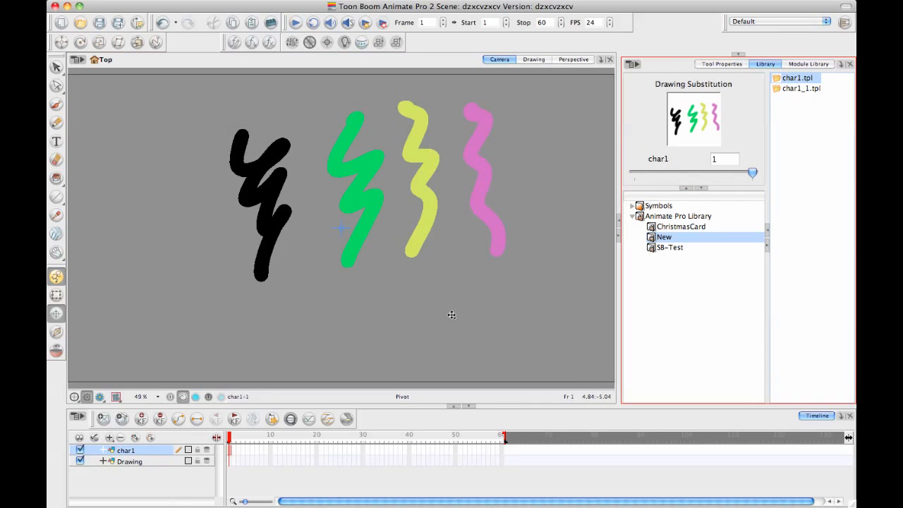
pyautogui.moveTo(778, 89); pyautogui.dragTo(460, 299)
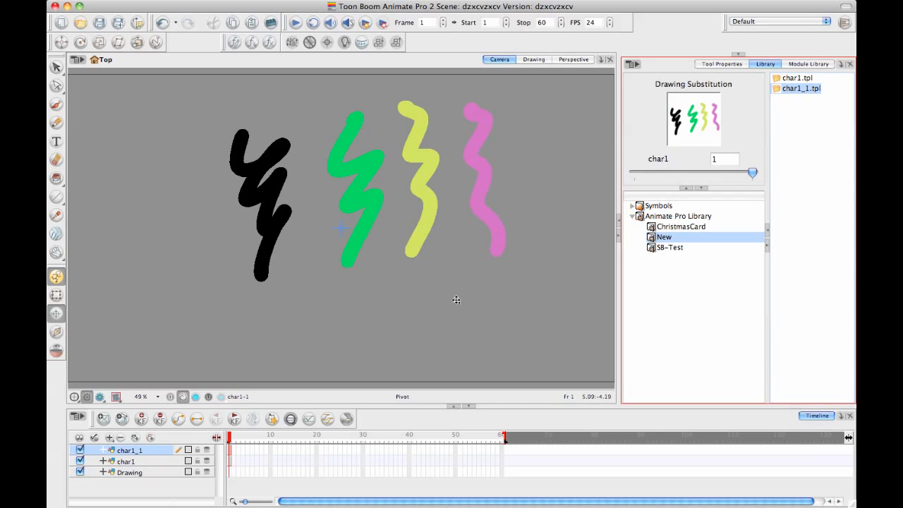
# Move the char1_1 drawing straight below the char1 drawing so both rows of strokes are apart
pyautogui.click(56, 295)
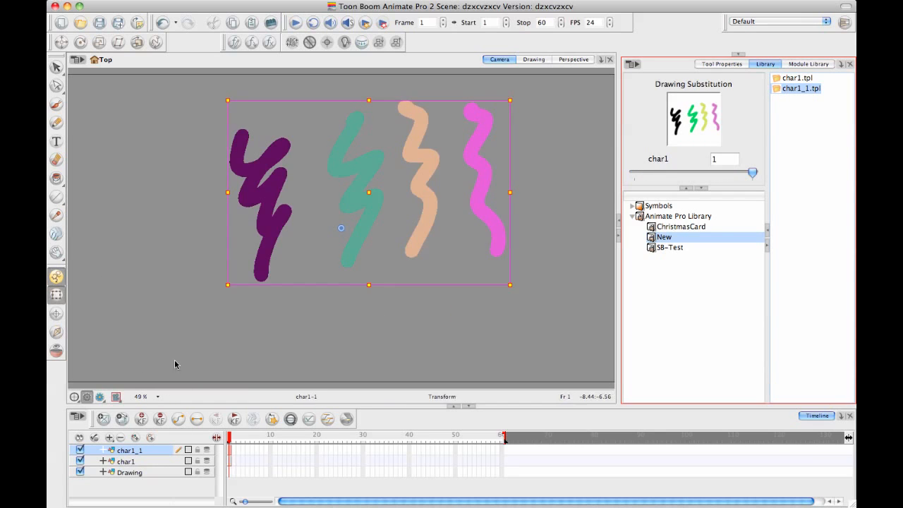
pyautogui.moveTo(388, 164); pyautogui.dragTo(400, 332)
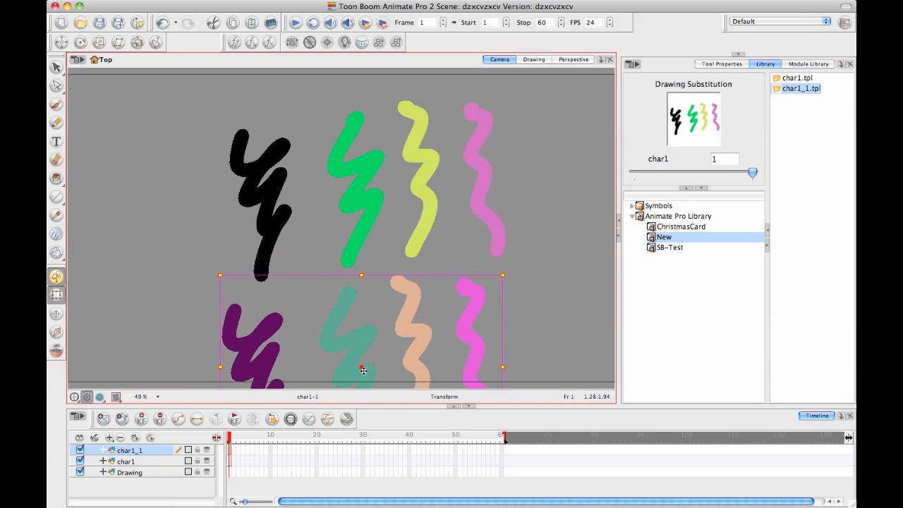
pyautogui.click(547, 238)
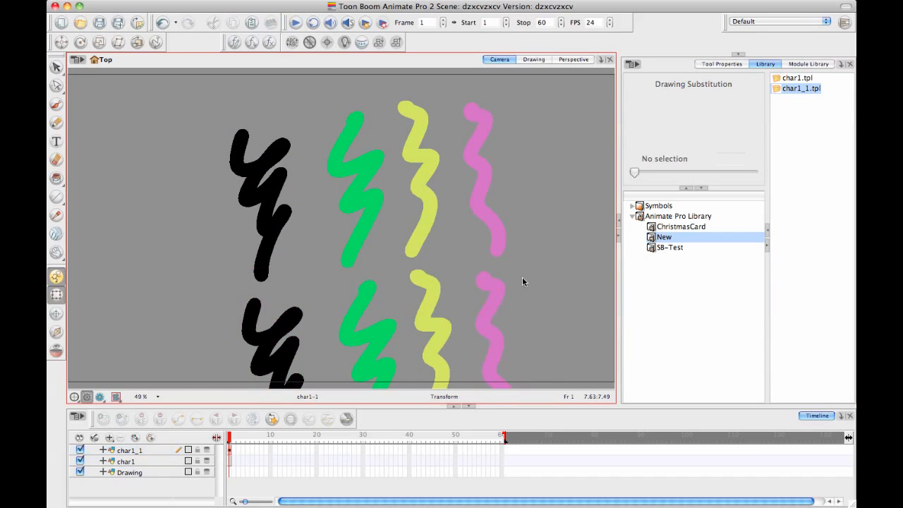
pyautogui.scroll(-3, 487, 237)
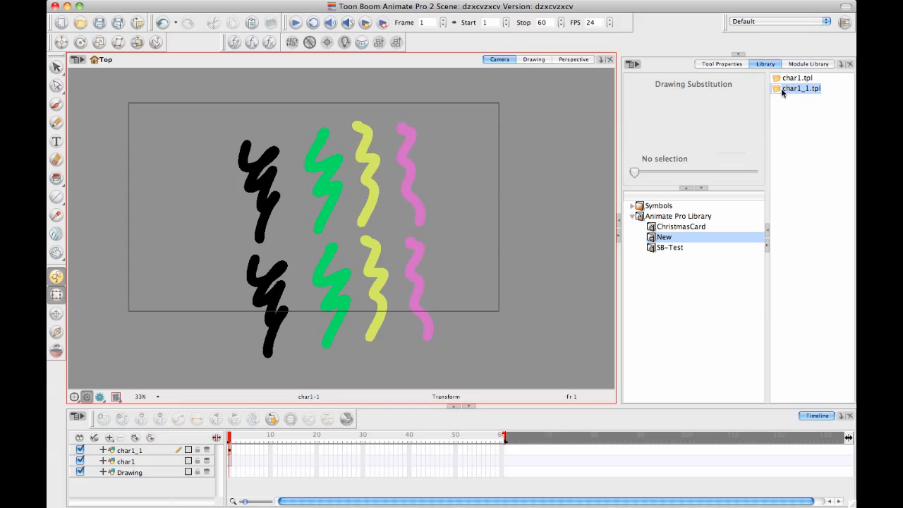
# Show the scene palette list and set Character1's New 2 swatch to bright magenta with R 204, G 30, B 230
pyautogui.click(741, 54)
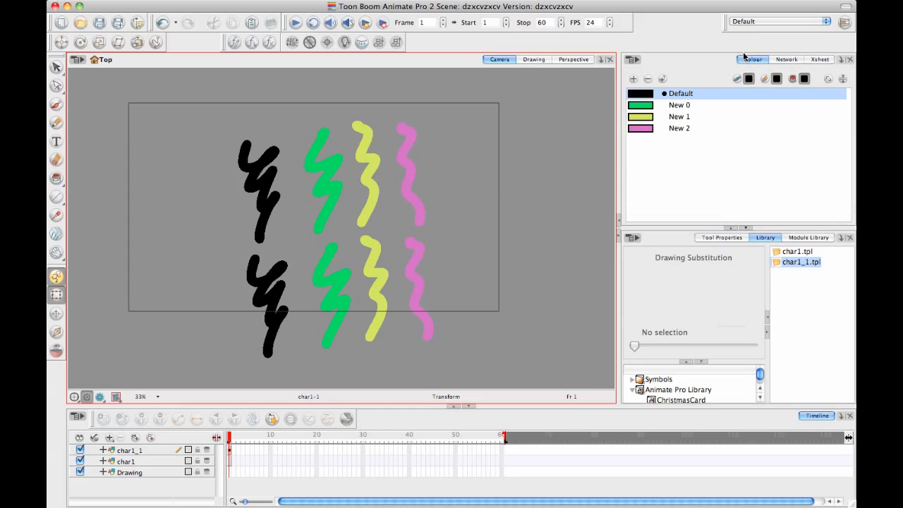
pyautogui.click(843, 79)
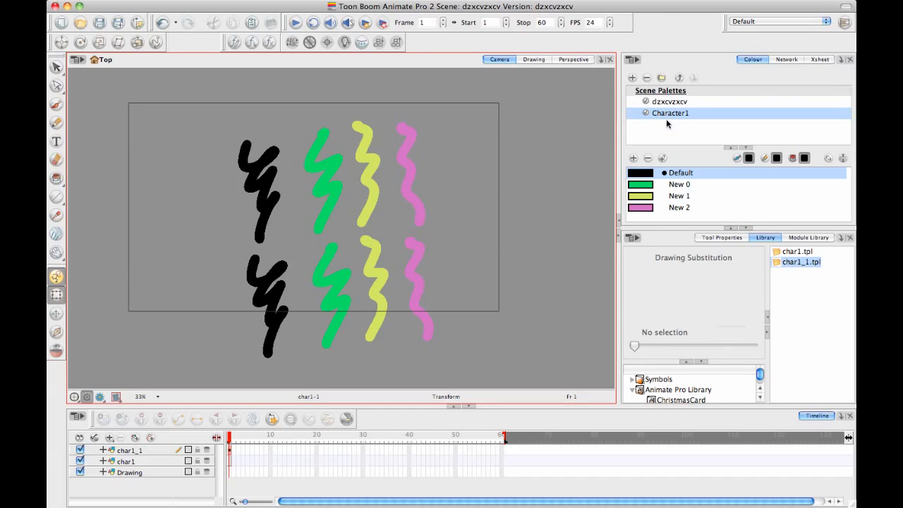
pyautogui.doubleClick(646, 209)
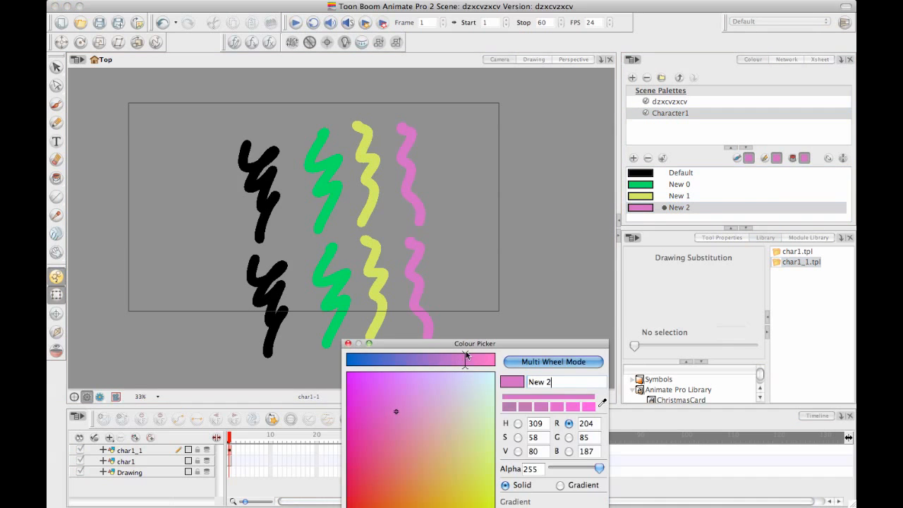
pyautogui.moveTo(466, 344)
pyautogui.mouseDown()
pyautogui.moveTo(597, 211)
pyautogui.moveTo(598, 226)
pyautogui.mouseUp()
pyautogui.moveTo(521, 308); pyautogui.dragTo(498, 254)
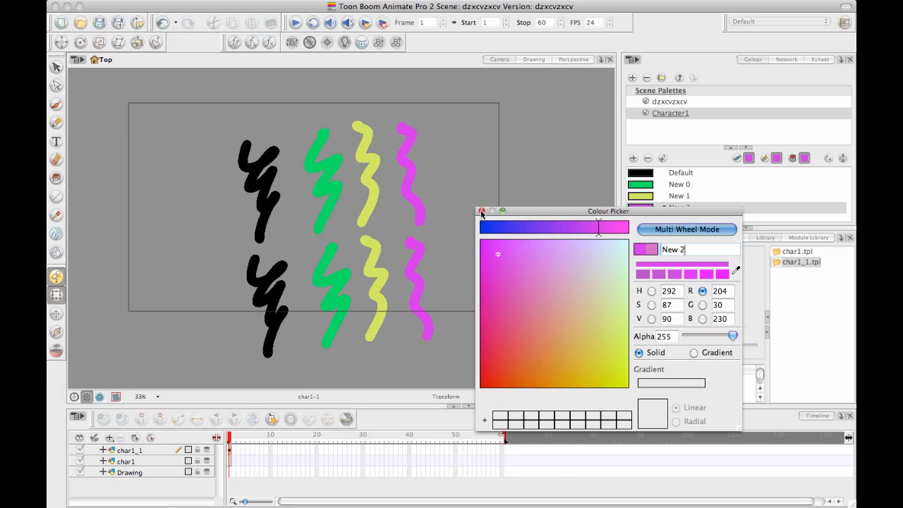
pyautogui.click(482, 211)
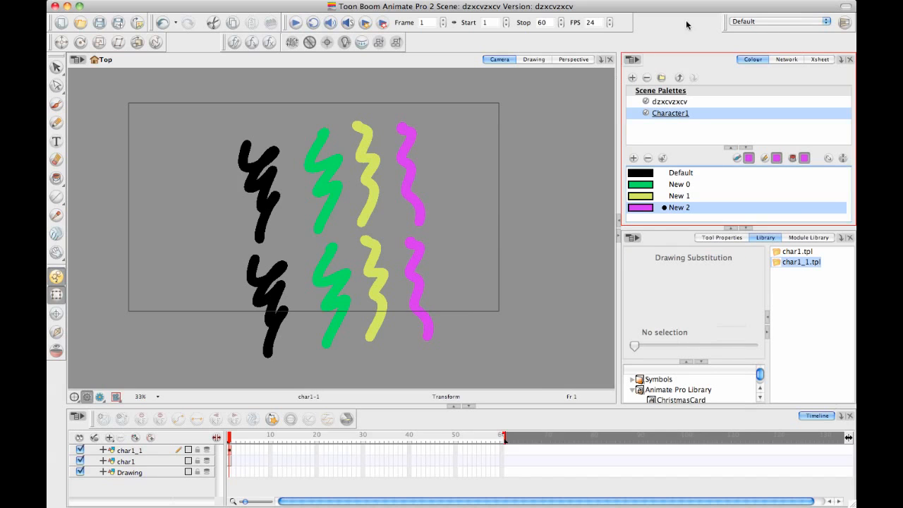
# Clone the Character1 palette under the name Character1-clone
pyautogui.rightClick(670, 116)
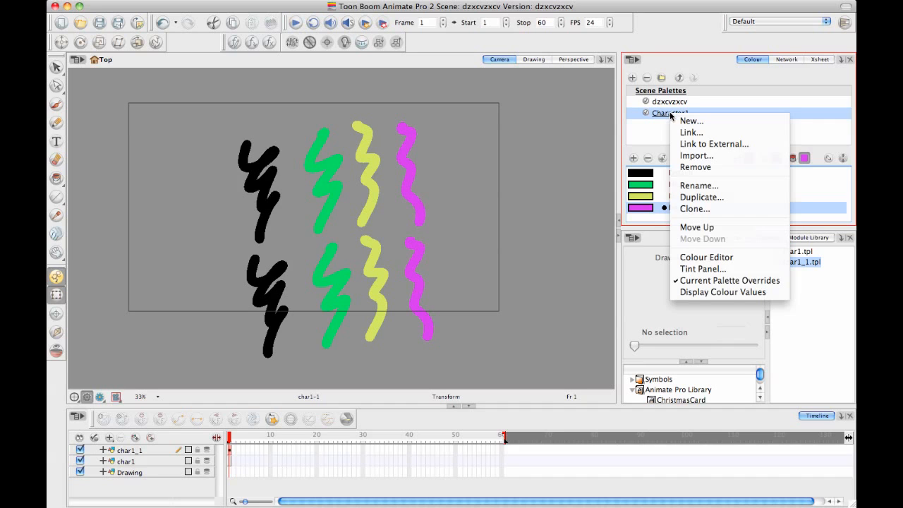
pyautogui.click(697, 206)
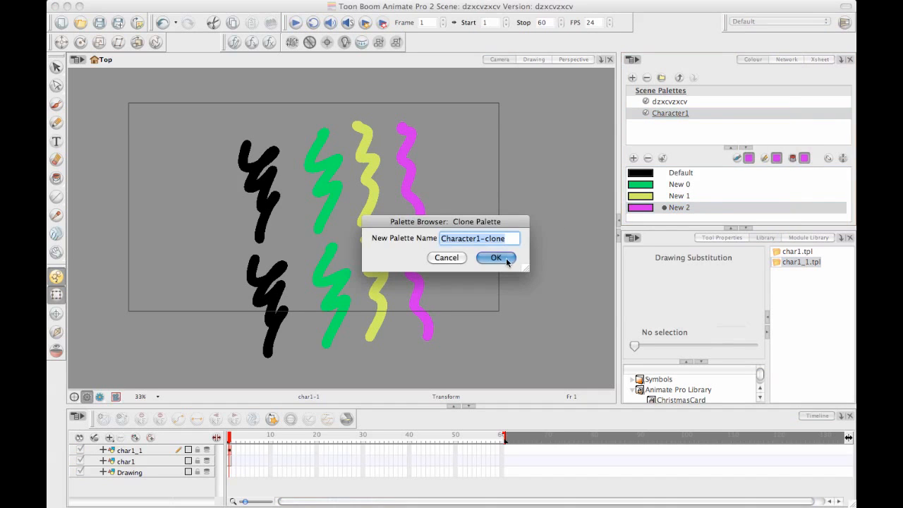
pyautogui.click(503, 257)
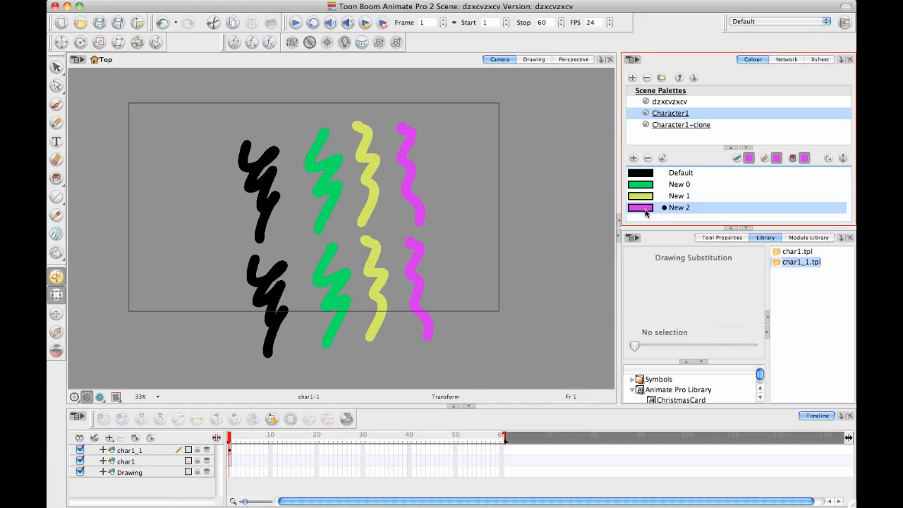
# Recolour the New 2 swatch of the Character1 palette to orange-red and compare it with the Character1-clone palette
pyautogui.doubleClick(646, 210)
pyautogui.moveTo(537, 309); pyautogui.dragTo(503, 389)
pyautogui.click(482, 211)
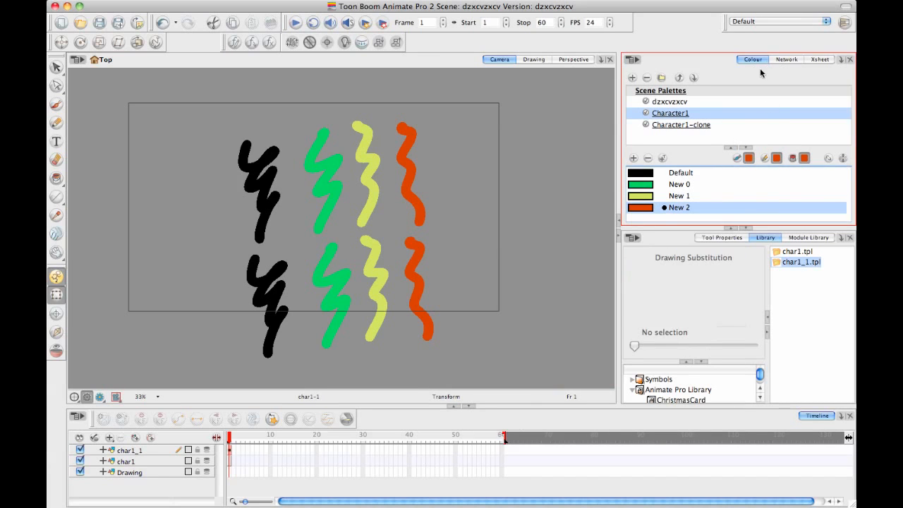
pyautogui.click(675, 126)
pyautogui.click(682, 114)
# Show the Network view and spread out the char1_1, char1, Drawing and Composite modules so their connections are clear
pyautogui.click(794, 60)
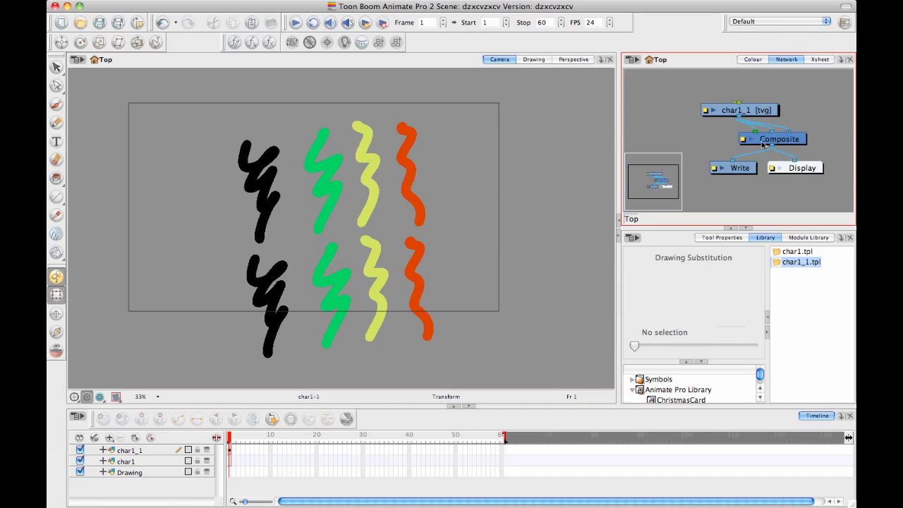
pyautogui.moveTo(762, 126); pyautogui.dragTo(713, 95)
pyautogui.moveTo(720, 155); pyautogui.dragTo(827, 87)
pyautogui.moveTo(715, 122)
pyautogui.mouseDown()
pyautogui.moveTo(805, 123)
pyautogui.moveTo(834, 138)
pyautogui.mouseUp()
pyautogui.moveTo(759, 134)
pyautogui.mouseDown()
pyautogui.moveTo(763, 197)
pyautogui.moveTo(768, 181)
pyautogui.mouseUp()
# Insert a Colour-Override module from the Module Library between the char1_1 and Composite modules
pyautogui.click(841, 417)
pyautogui.click(798, 443)
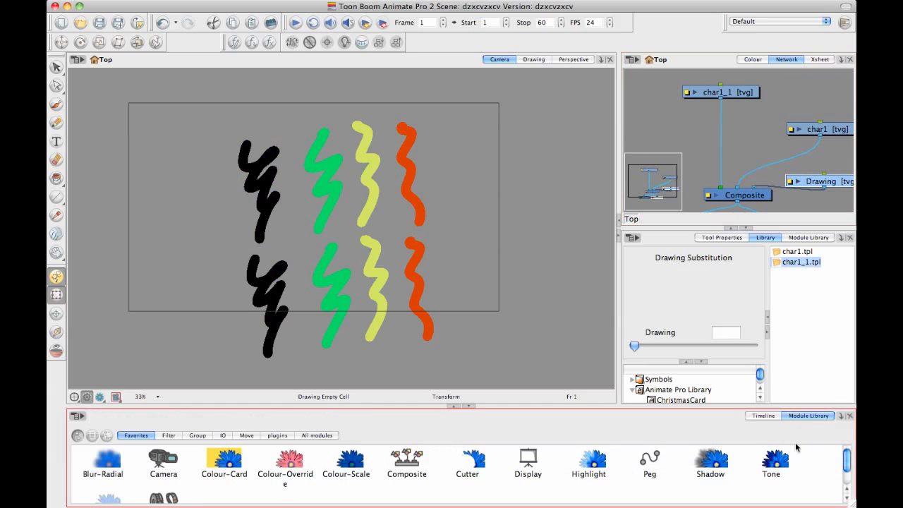
pyautogui.moveTo(278, 479)
pyautogui.mouseDown()
pyautogui.moveTo(339, 409)
pyautogui.moveTo(752, 136)
pyautogui.moveTo(739, 139)
pyautogui.moveTo(746, 147)
pyautogui.moveTo(735, 145)
pyautogui.mouseUp()
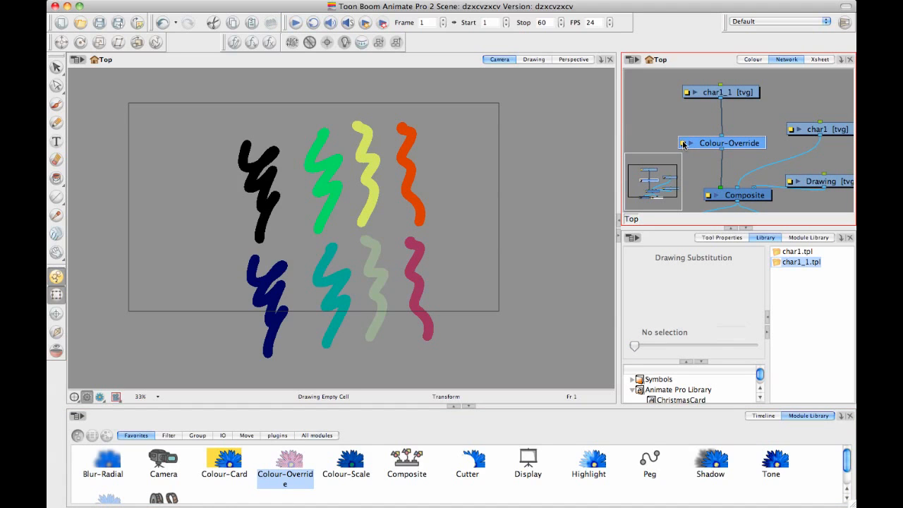
# Add Character1-clone as a palette override in the Colour-Override module's properties
pyautogui.click(683, 143)
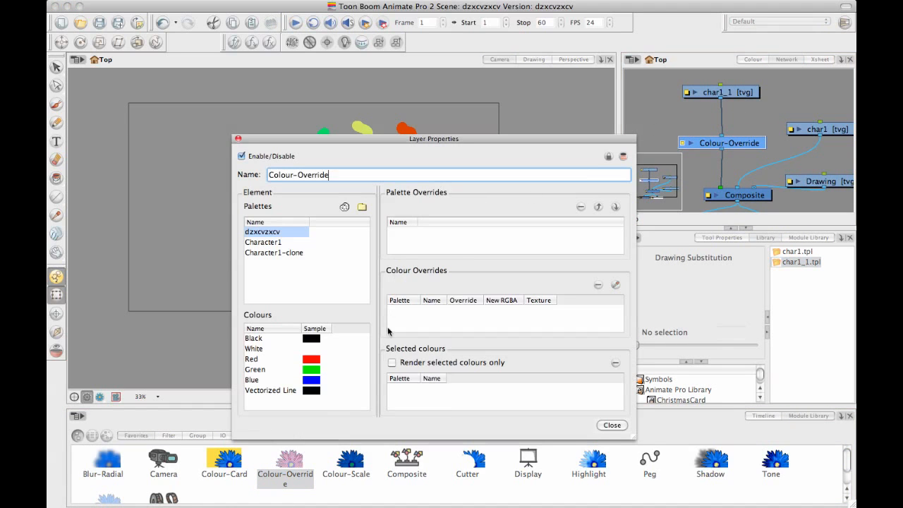
pyautogui.click(298, 253)
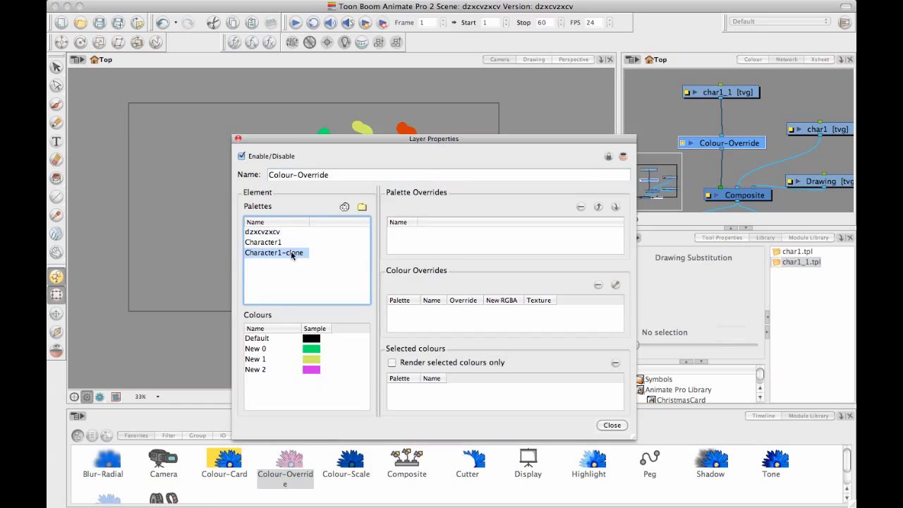
pyautogui.moveTo(279, 256); pyautogui.dragTo(463, 242)
pyautogui.click(612, 425)
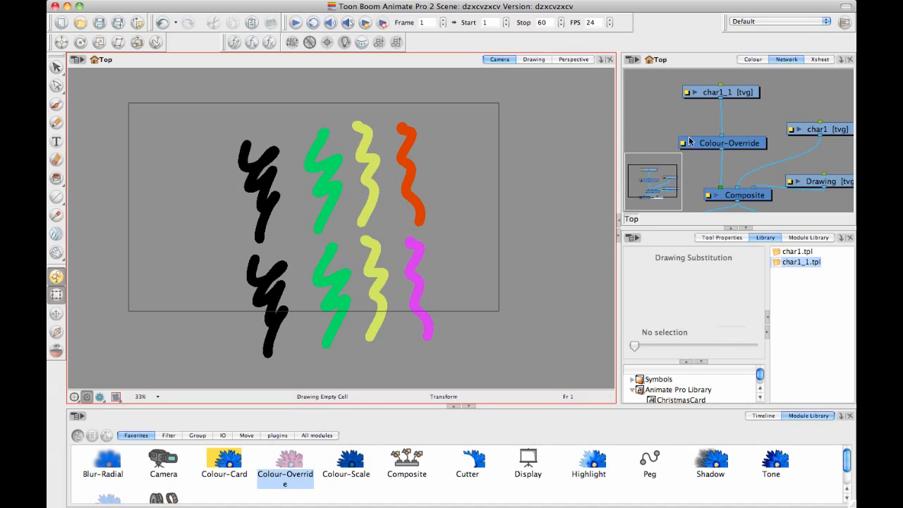
# Compare the swatches of the Character1-clone and Character1 palettes in the Colour view
pyautogui.click(762, 59)
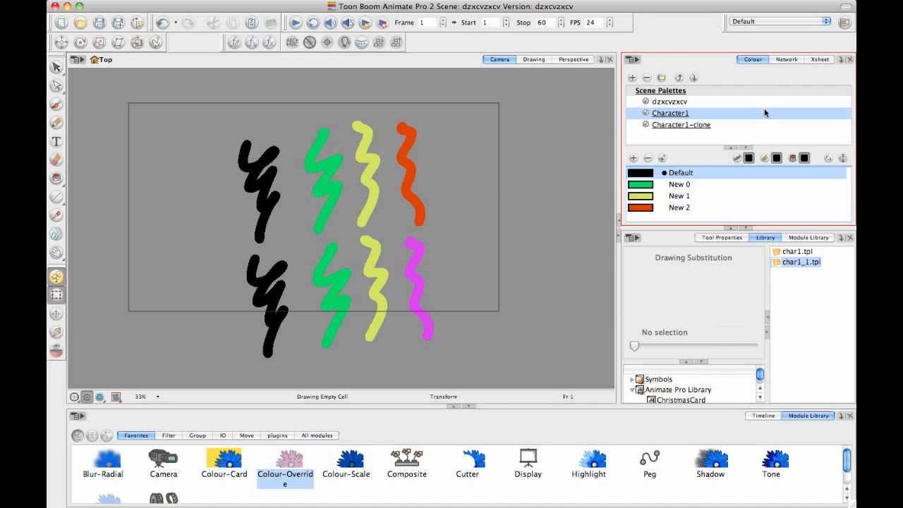
pyautogui.click(676, 126)
pyautogui.click(674, 114)
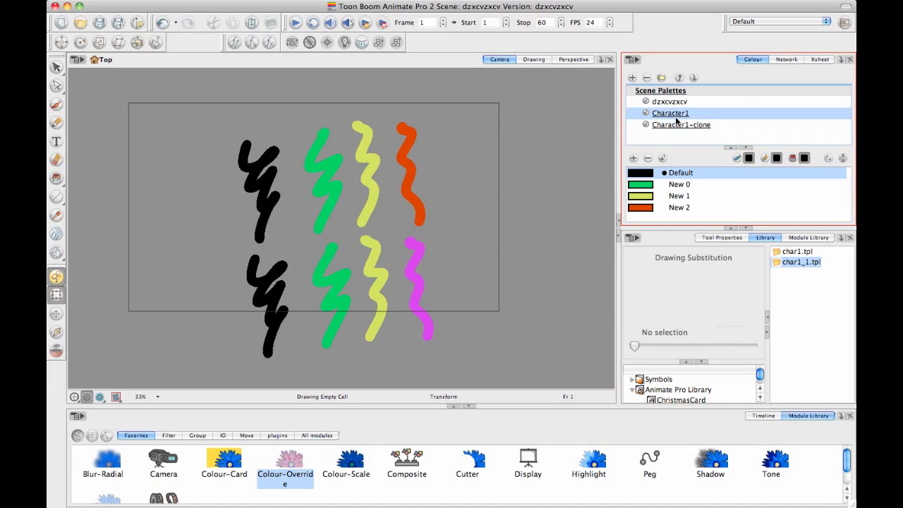